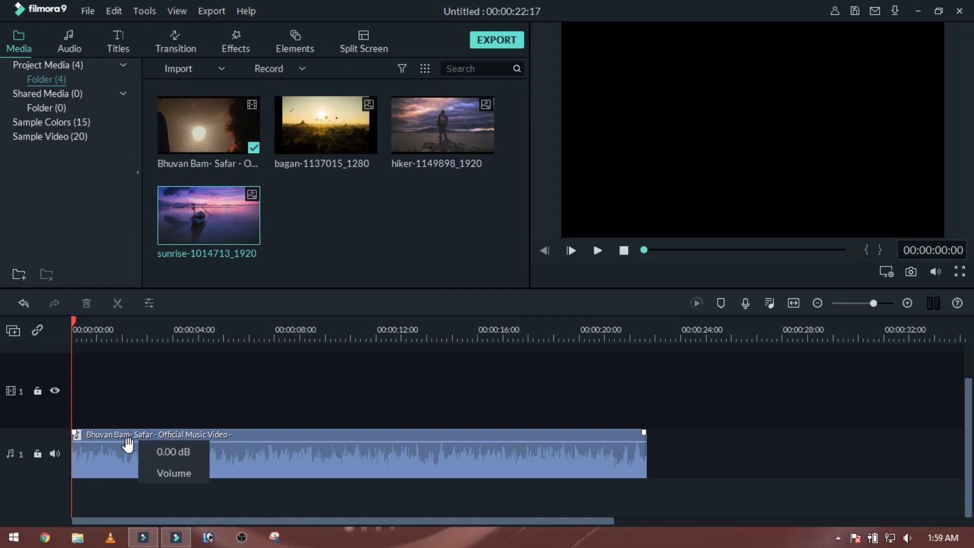
# - Play the song and drop a marker on the first lyric beat
pyautogui.click(126, 450)
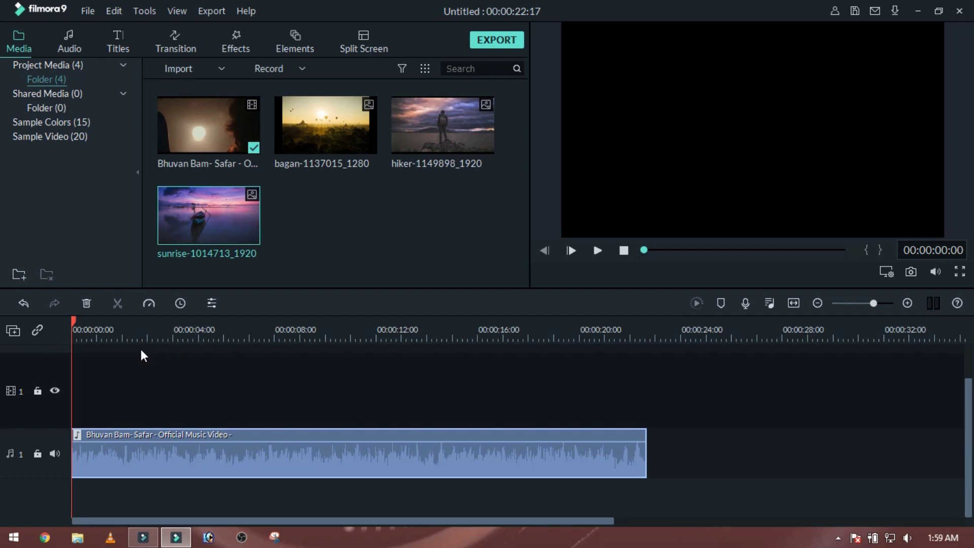
pyautogui.press('space')
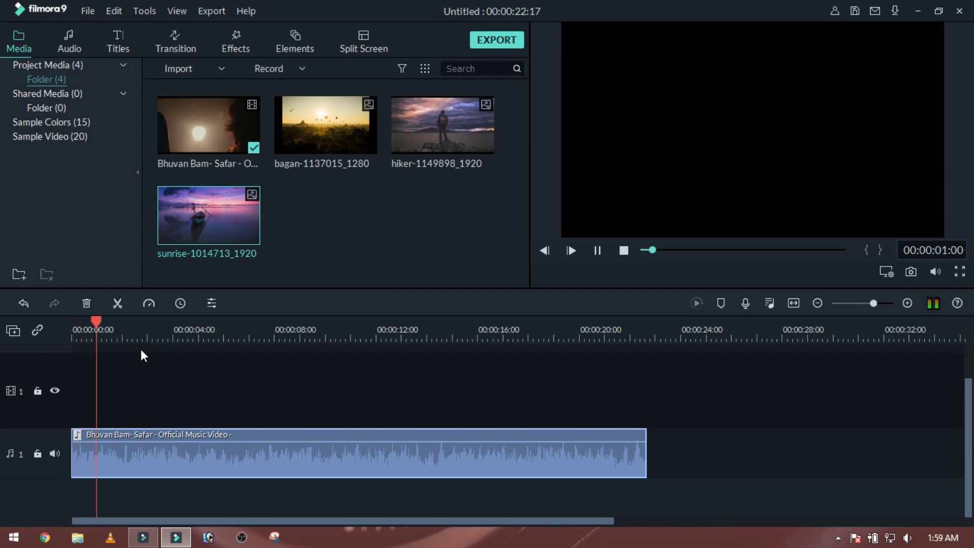
pyautogui.press('space')
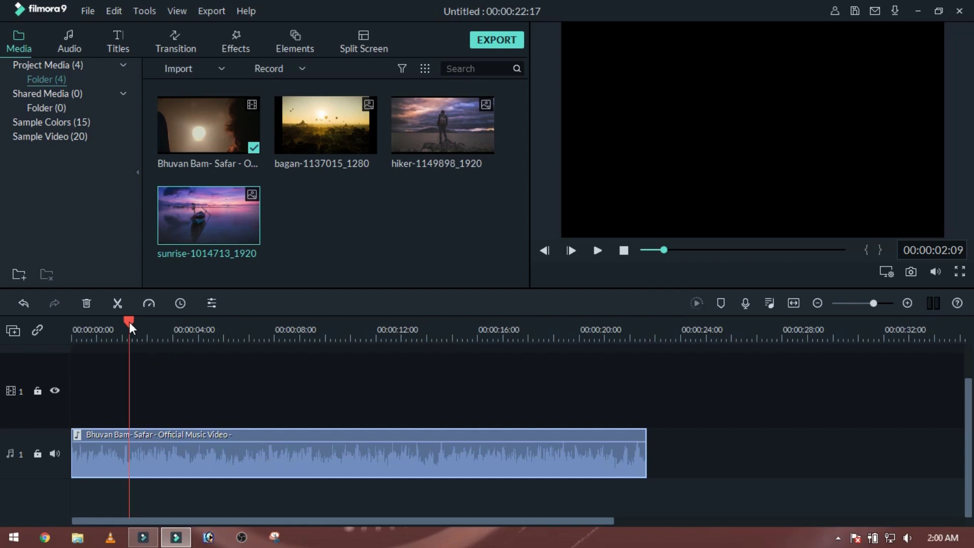
pyautogui.click(721, 303)
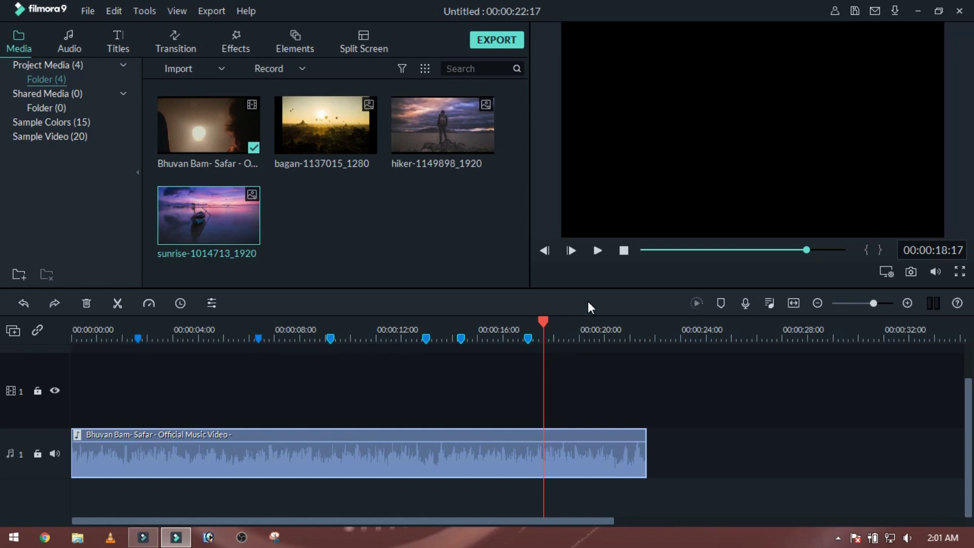
# - Rewind, move the playhead to 00:00:06:10, and preview the sunrise photo
pyautogui.click(655, 250)
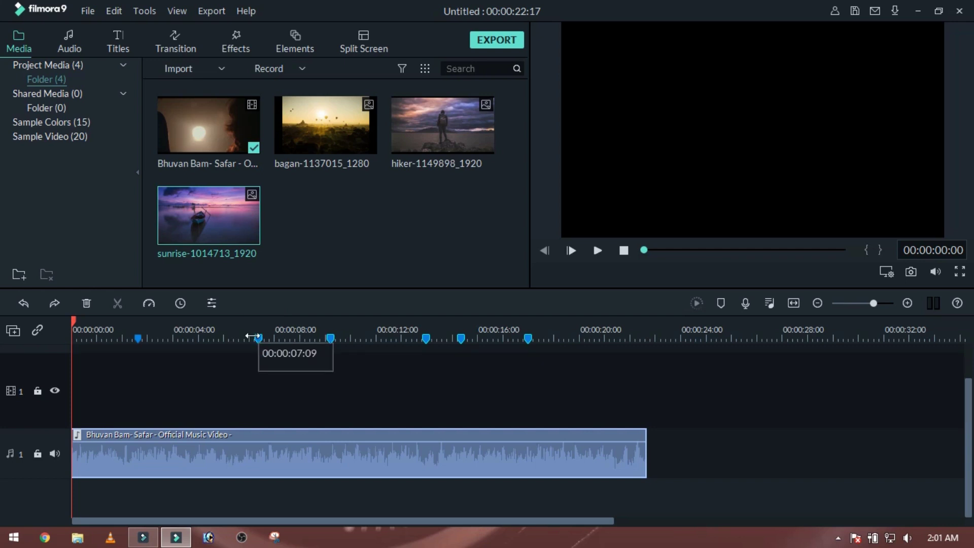
pyautogui.click(233, 324)
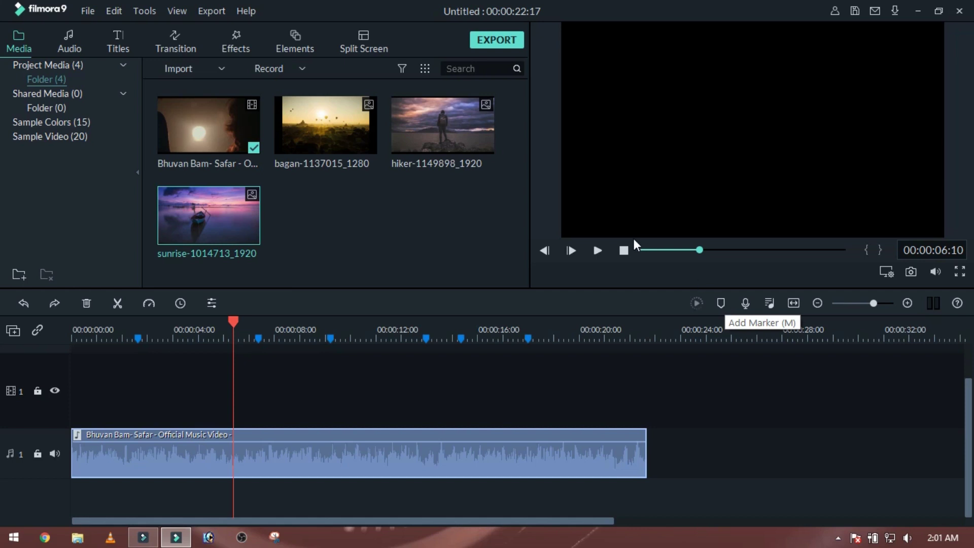
pyautogui.click(367, 222)
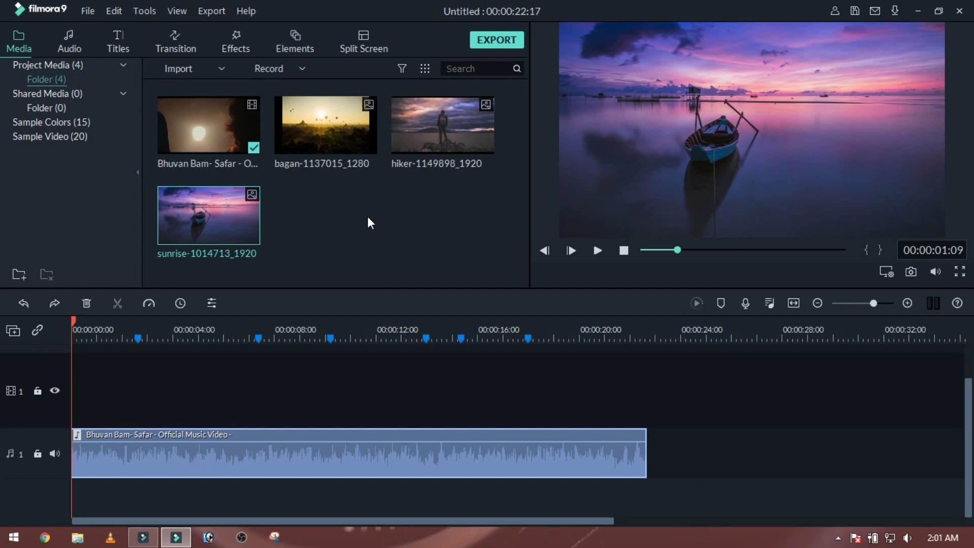
# - Place the Default Lowerthird title on a new track at 00:00 and select it
pyautogui.click(118, 40)
pyautogui.click(55, 156)
pyautogui.moveTo(203, 131)
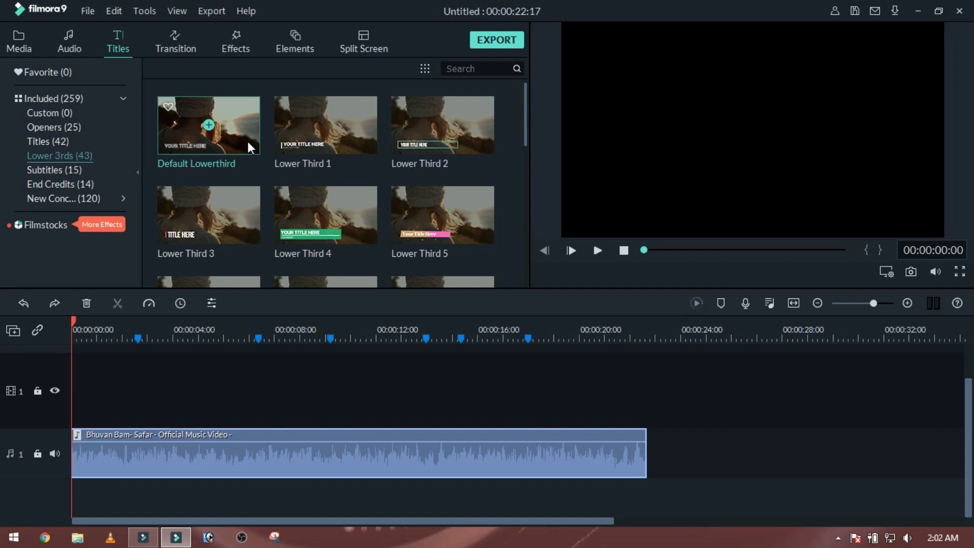
pyautogui.moveTo(248, 141); pyautogui.dragTo(127, 362)
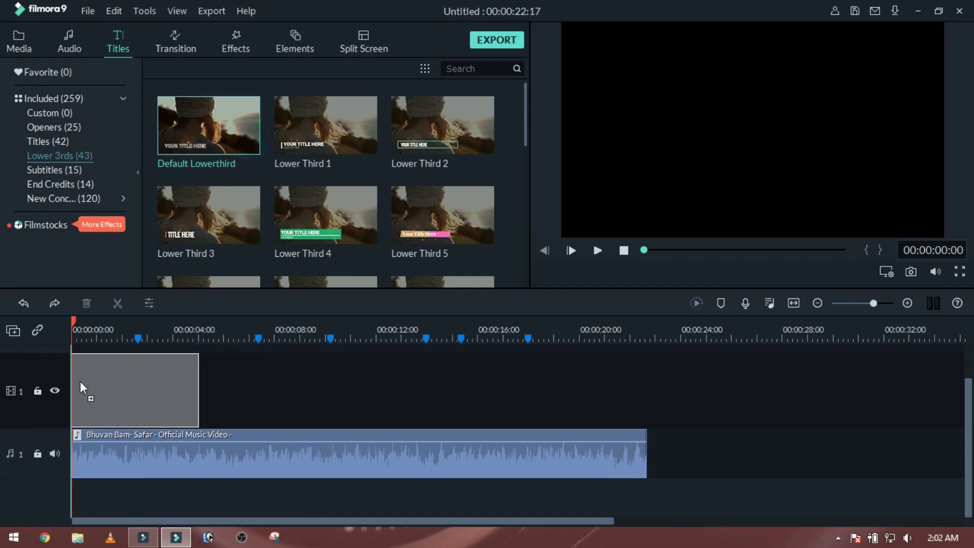
pyautogui.moveTo(78, 353); pyautogui.dragTo(72, 373)
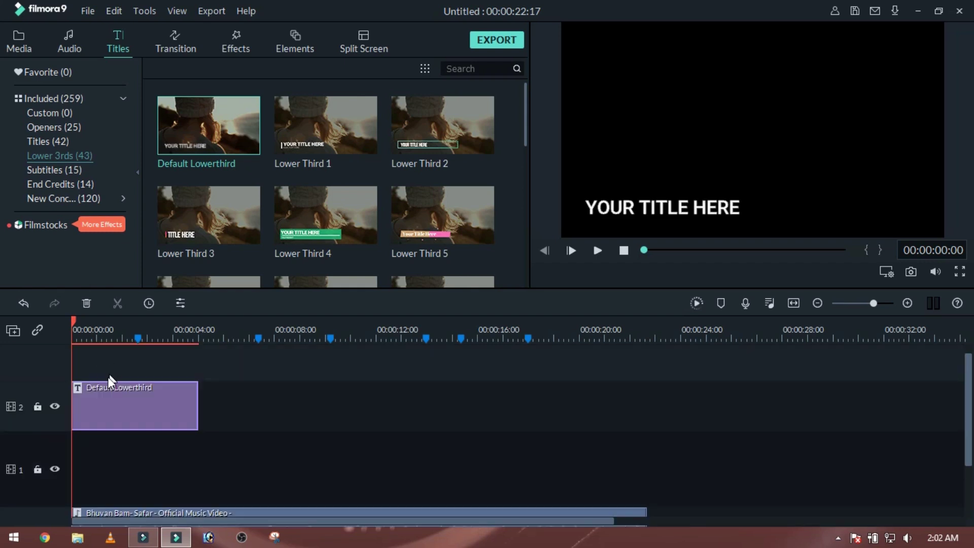
pyautogui.click(99, 473)
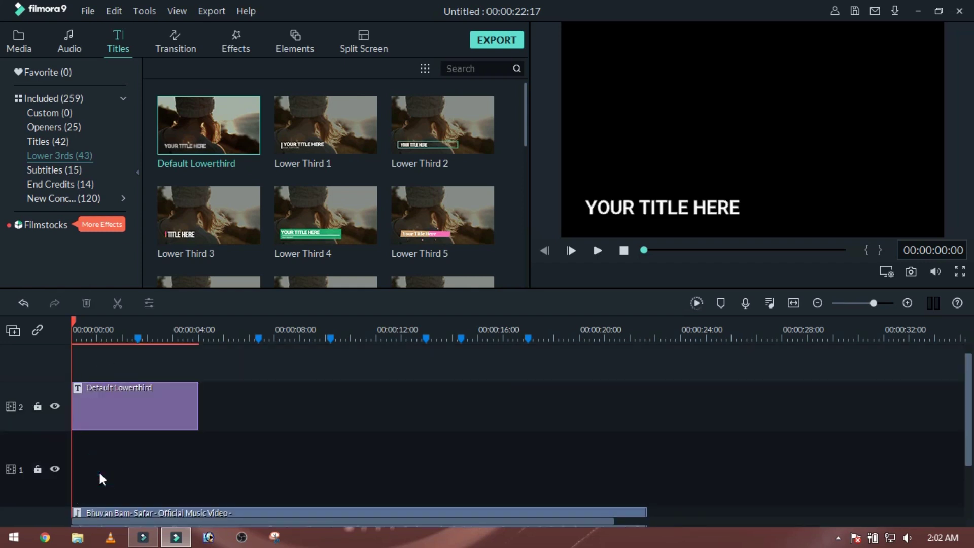
pyautogui.click(112, 417)
# - Open the title in the advanced text editor and replace the placeholder with SAFAR
pyautogui.doubleClick(112, 416)
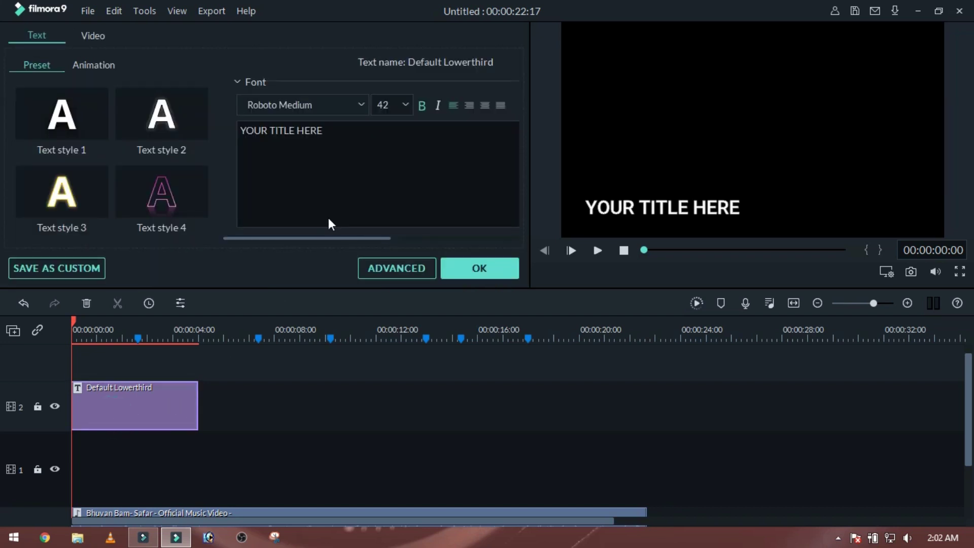
pyautogui.click(415, 272)
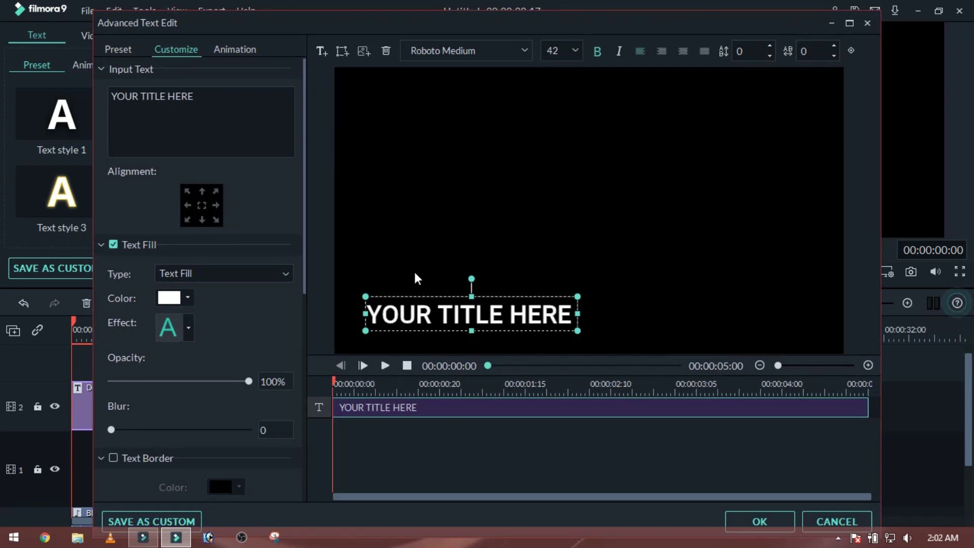
pyautogui.click(197, 96)
pyautogui.tripleClick(172, 95)
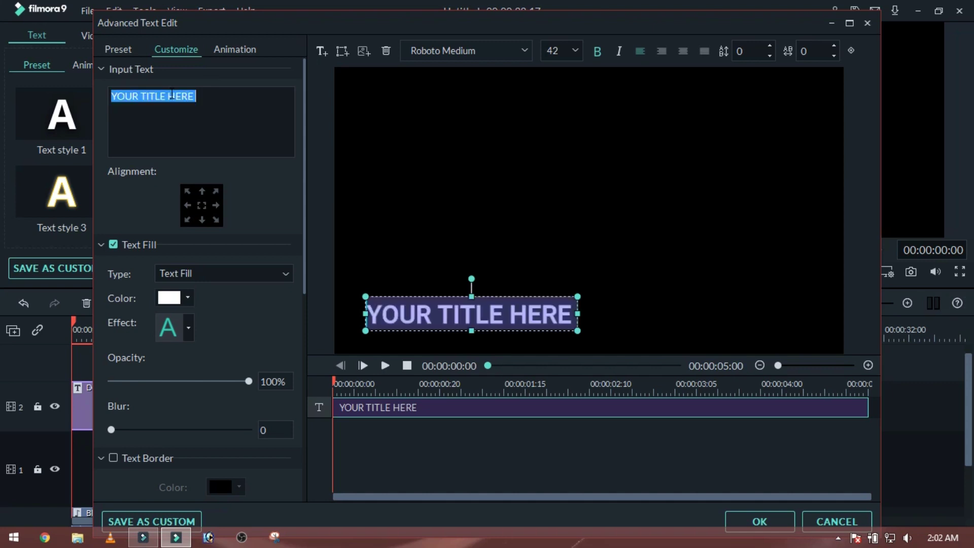
pyautogui.write('SAFAR')
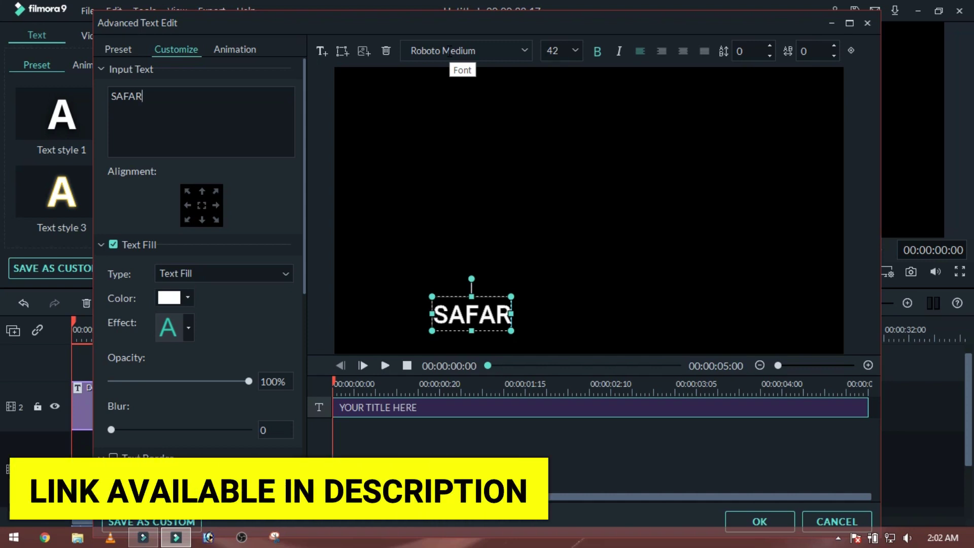
# - Move SAFAR to the bottom centre of the frame and show the animation presets
pyautogui.scroll(3, 443, 50)
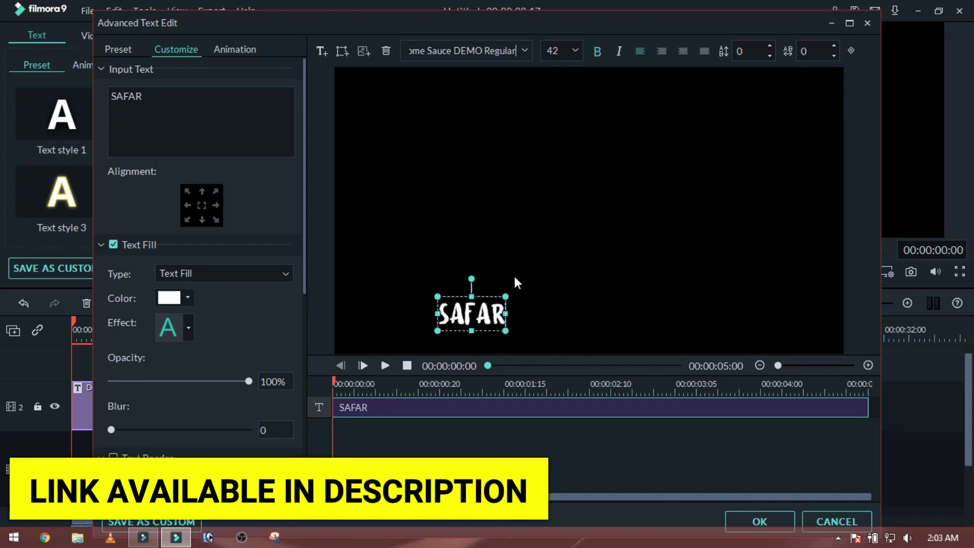
pyautogui.moveTo(486, 294); pyautogui.dragTo(561, 239)
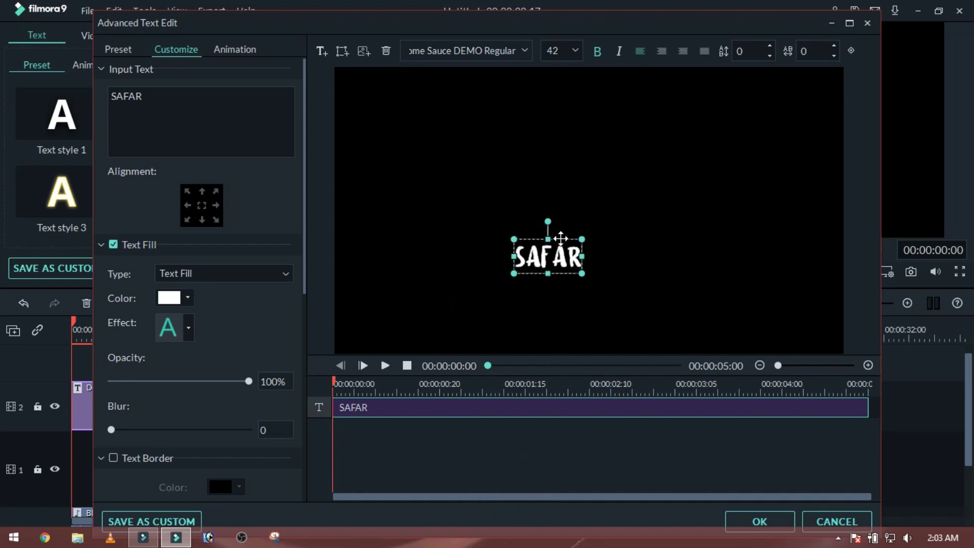
pyautogui.moveTo(505, 264); pyautogui.dragTo(606, 301)
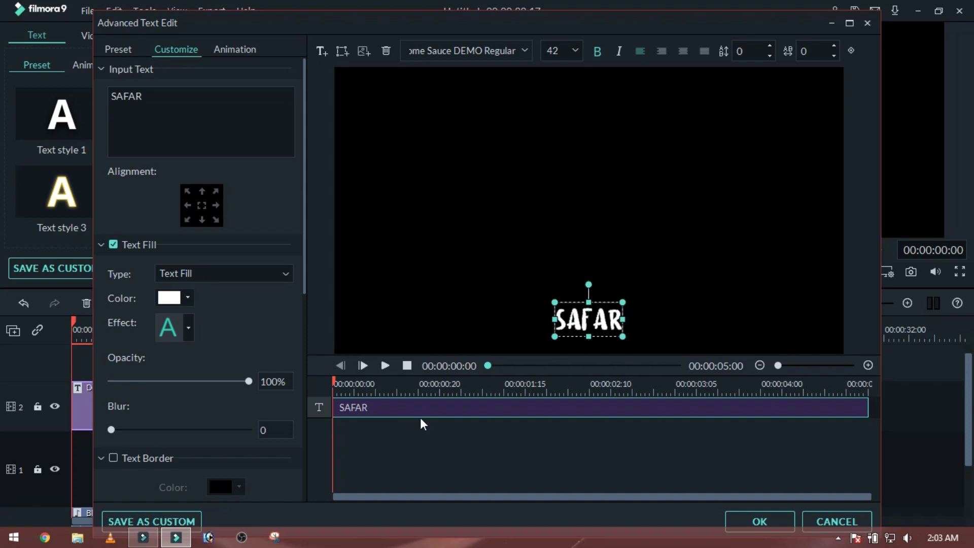
pyautogui.click(235, 54)
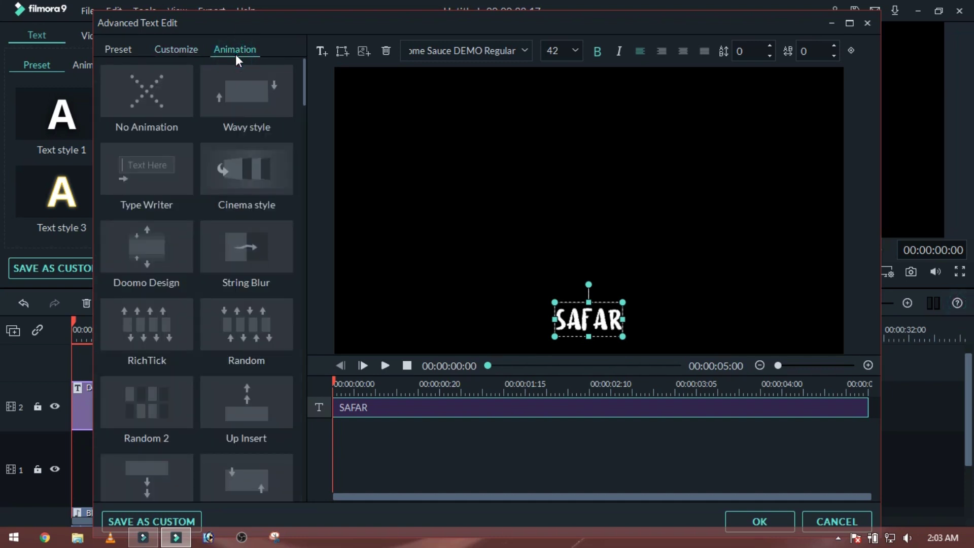
# - Apply the Erase animation to SAFAR and preview it
pyautogui.click(135, 187)
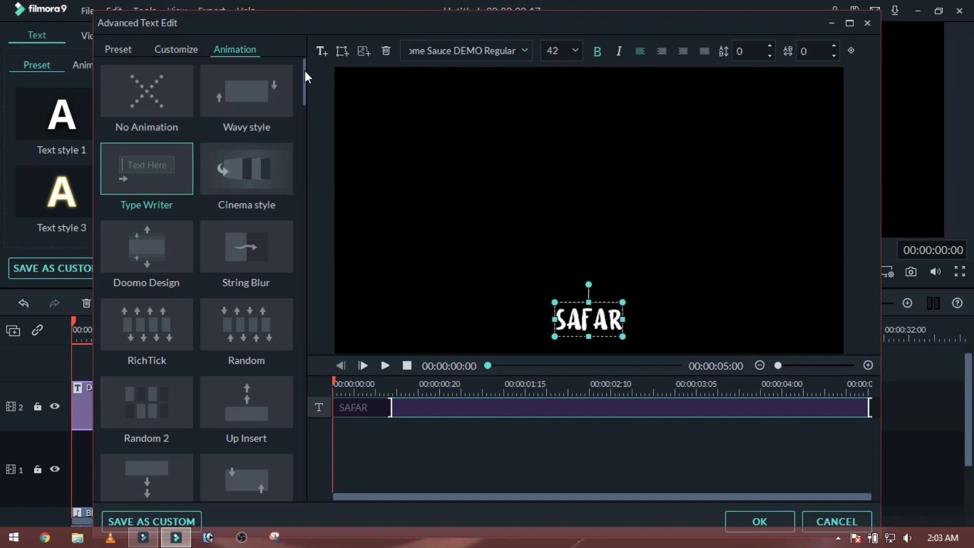
pyautogui.moveTo(304, 71); pyautogui.dragTo(301, 144)
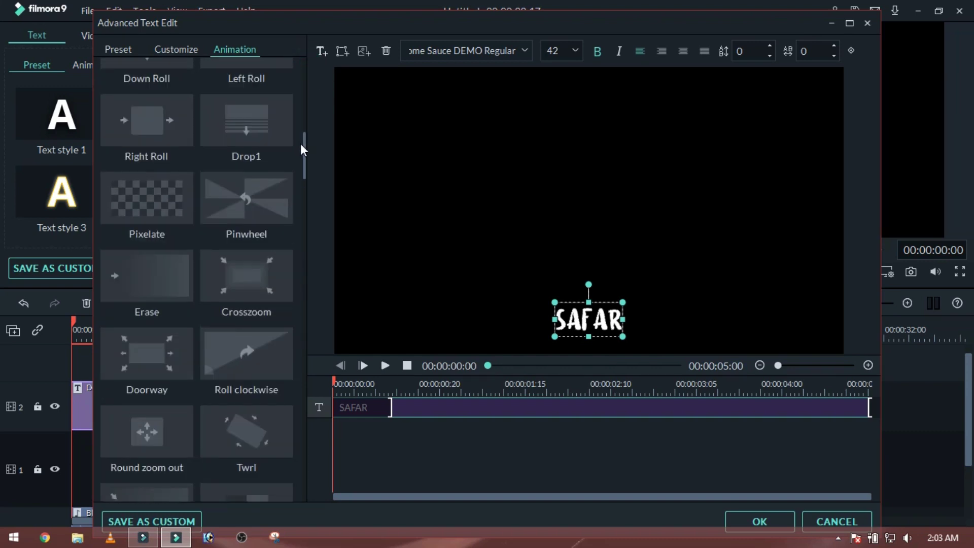
pyautogui.doubleClick(125, 258)
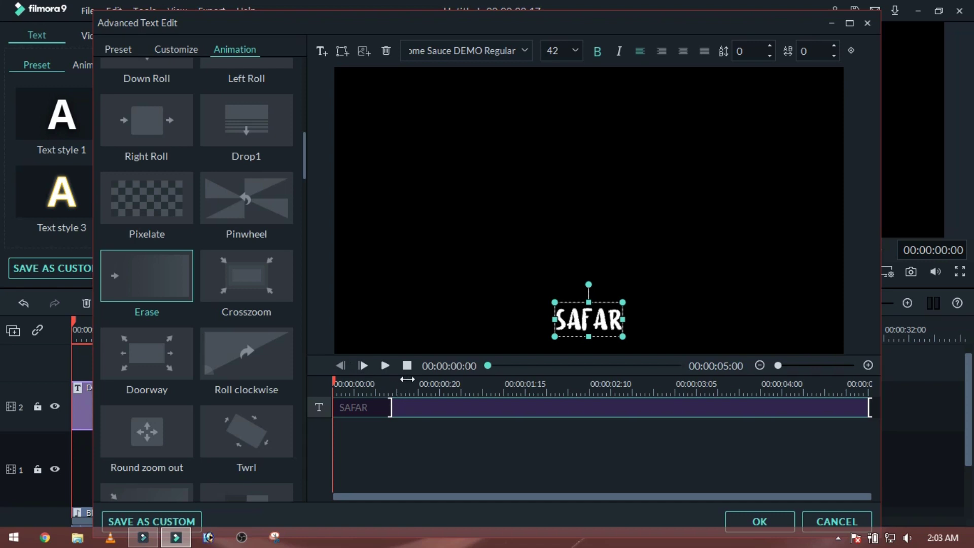
pyautogui.click(385, 366)
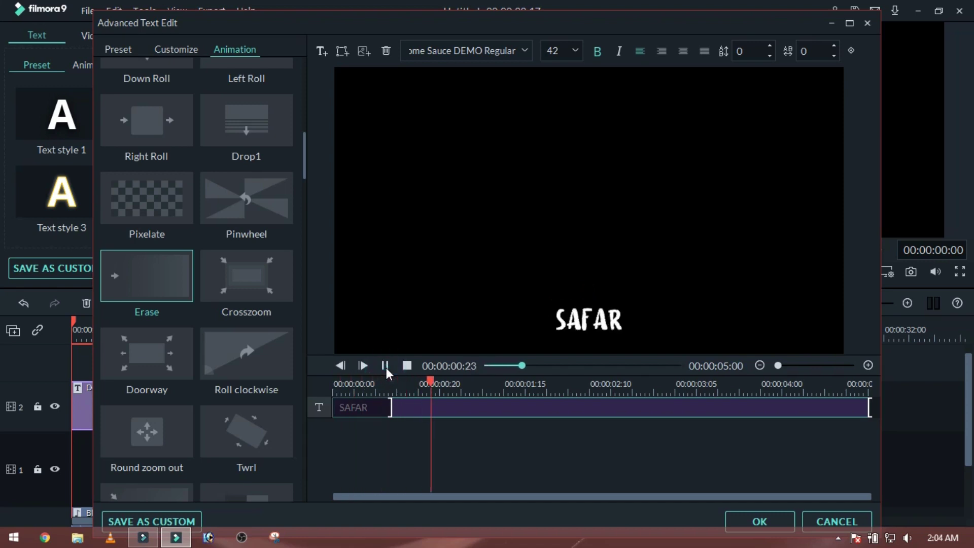
pyautogui.click(386, 367)
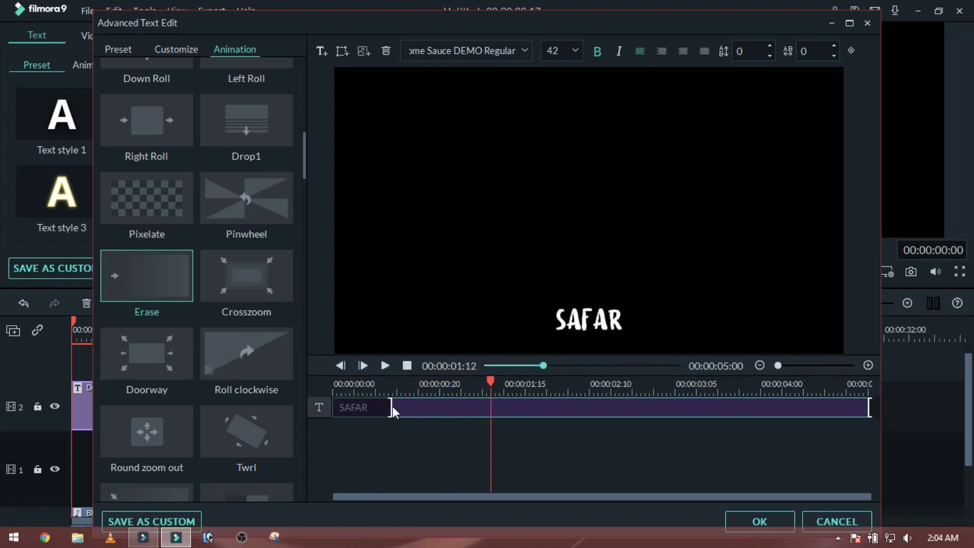
# - Shorten the Erase animation's duration on the text track, re-preview, and confirm with OK
pyautogui.moveTo(391, 406)
pyautogui.mouseDown()
pyautogui.moveTo(402, 406)
pyautogui.moveTo(366, 406)
pyautogui.mouseUp()
pyautogui.moveTo(505, 365); pyautogui.dragTo(447, 376)
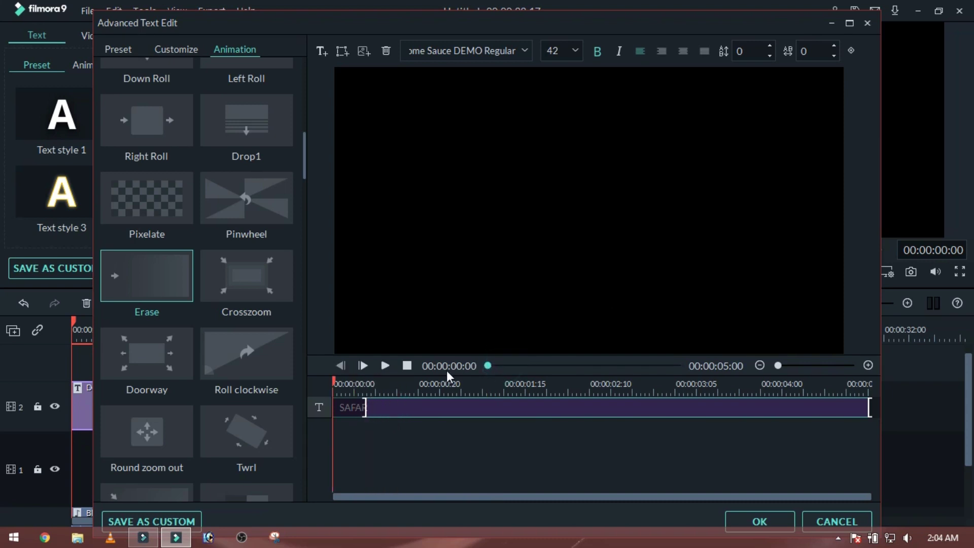
pyautogui.press('space')
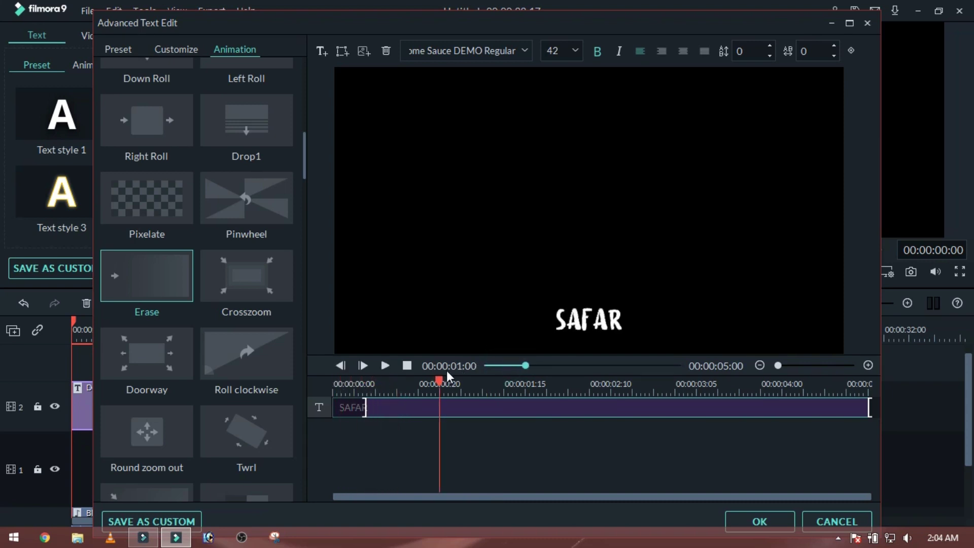
pyautogui.moveTo(363, 407); pyautogui.dragTo(750, 407)
pyautogui.click(324, 386)
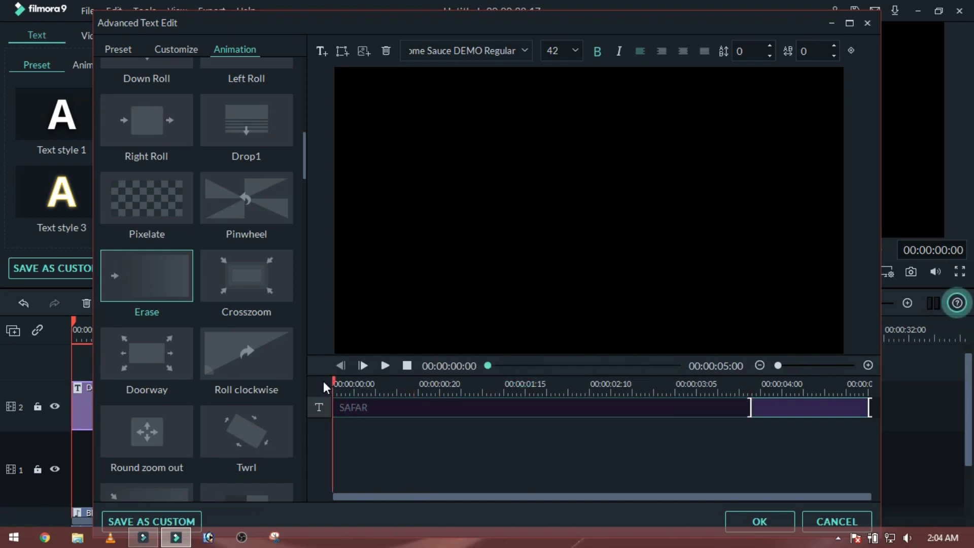
pyautogui.press('space')
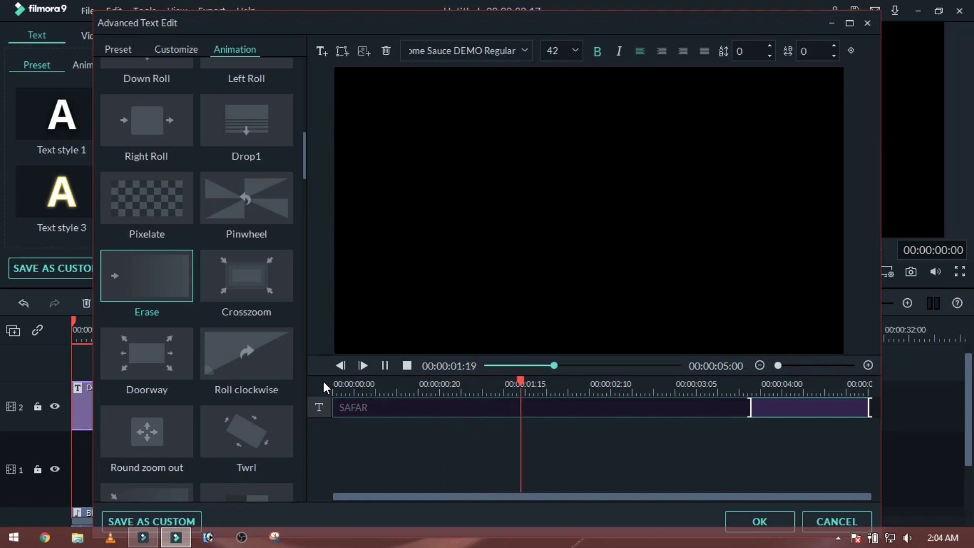
pyautogui.press('space')
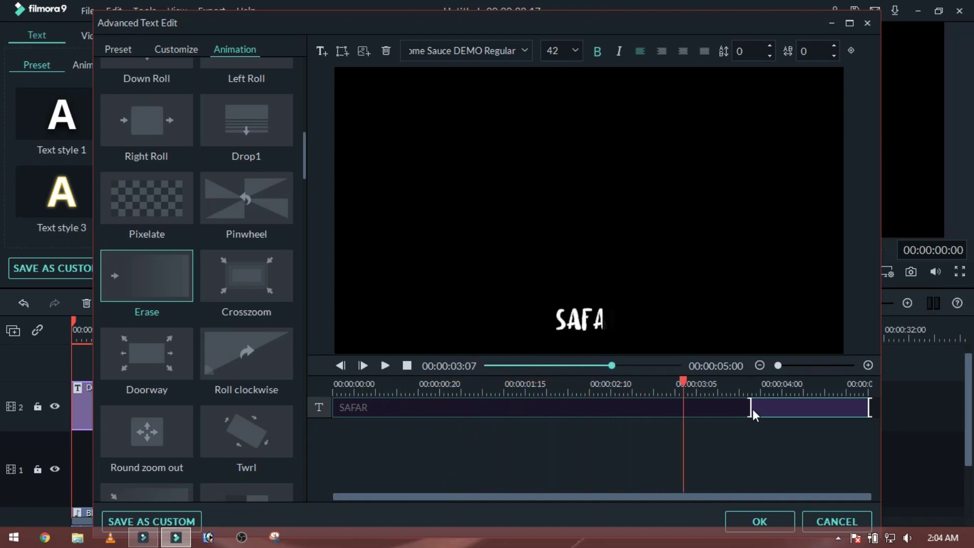
pyautogui.moveTo(750, 407); pyautogui.dragTo(369, 437)
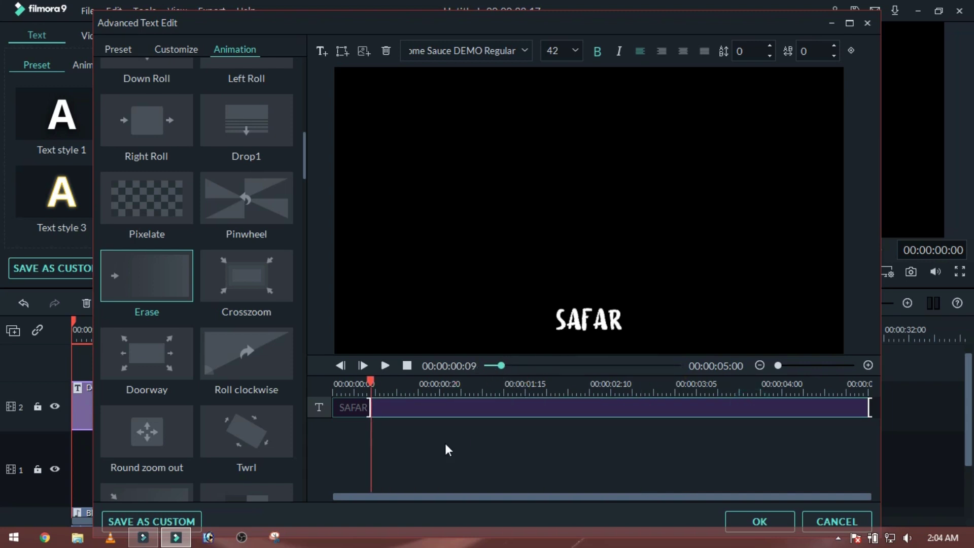
pyautogui.click(730, 513)
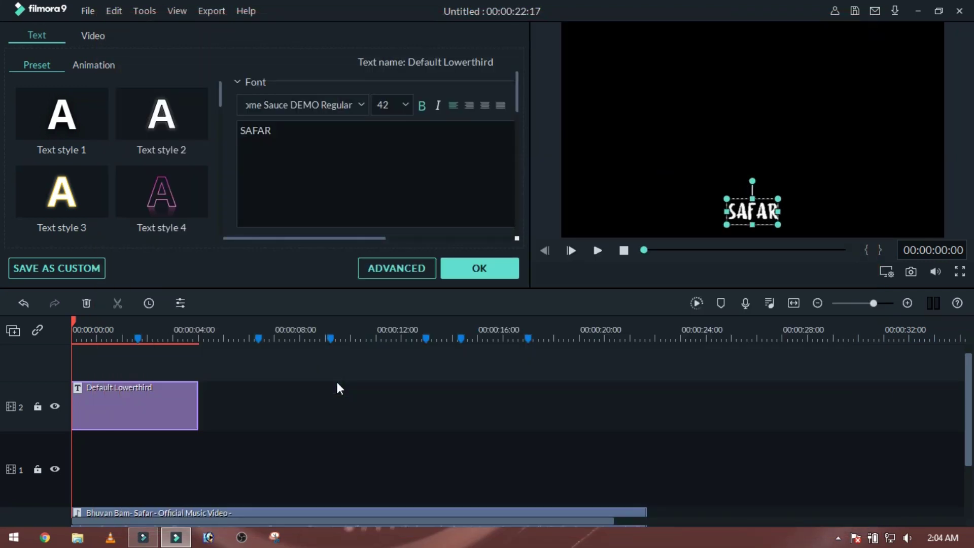
# - Close the title panel, set the playhead to the 00:00:02:16 marker, and select the title clip
pyautogui.click(471, 276)
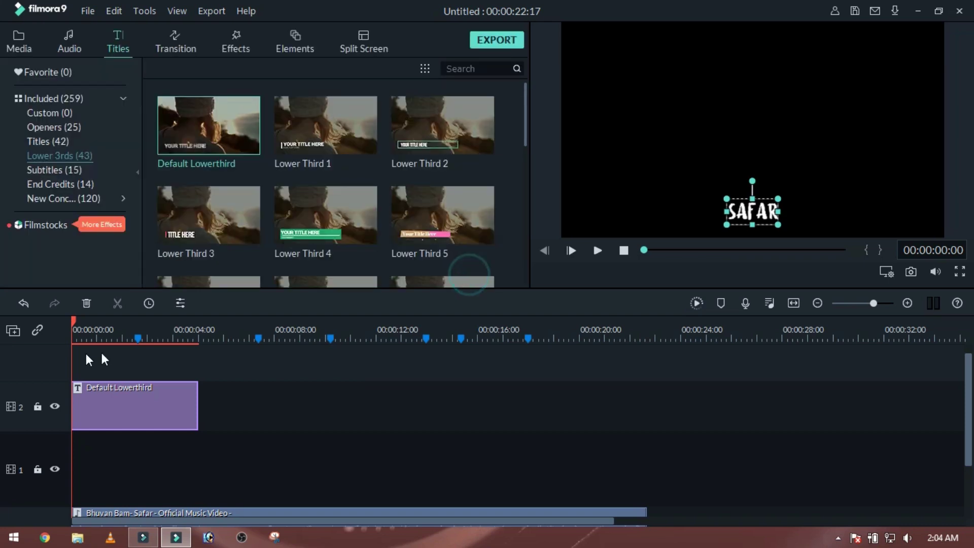
pyautogui.click(135, 339)
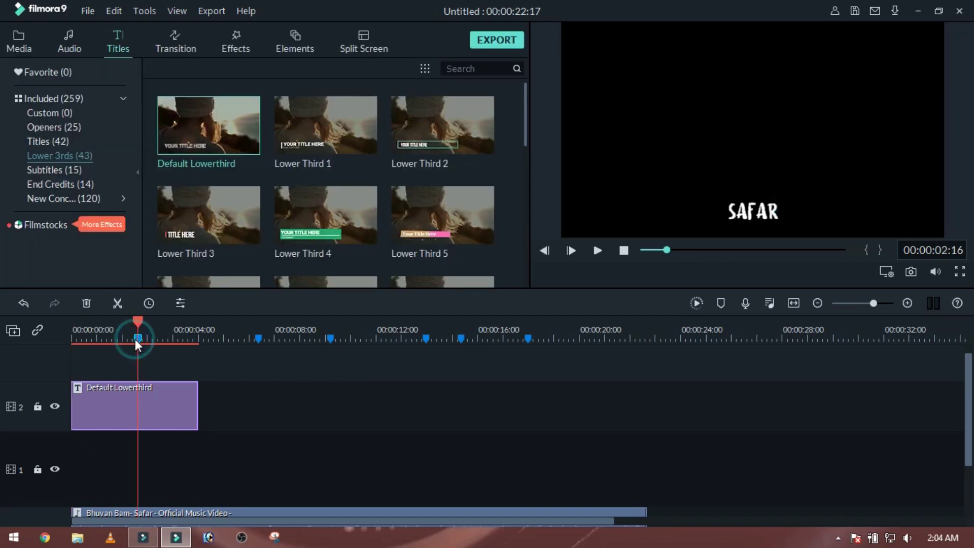
pyautogui.click(136, 401)
# - Split SAFAR at 00:00:02:16 and extend the second piece to the next marker
pyautogui.hotkey('ctrl', 'b')
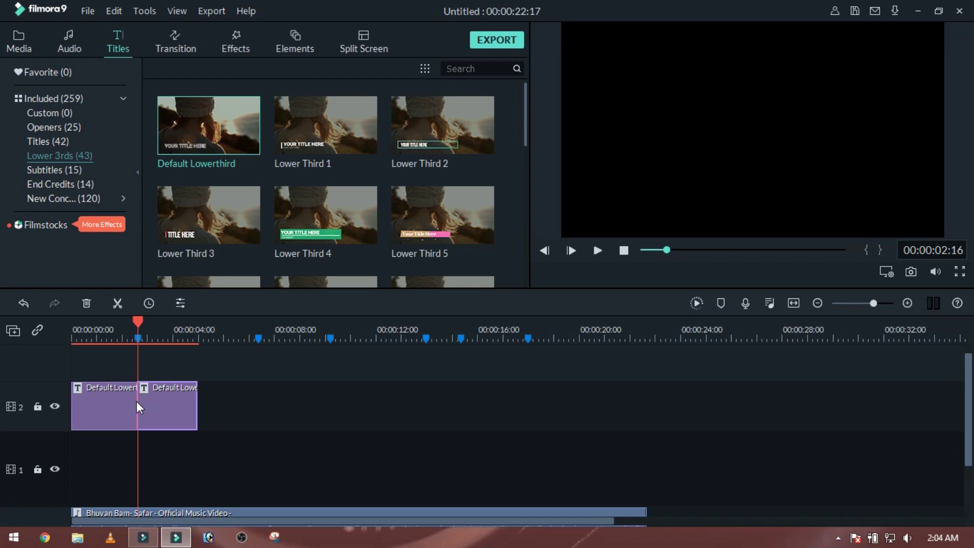
pyautogui.press('space')
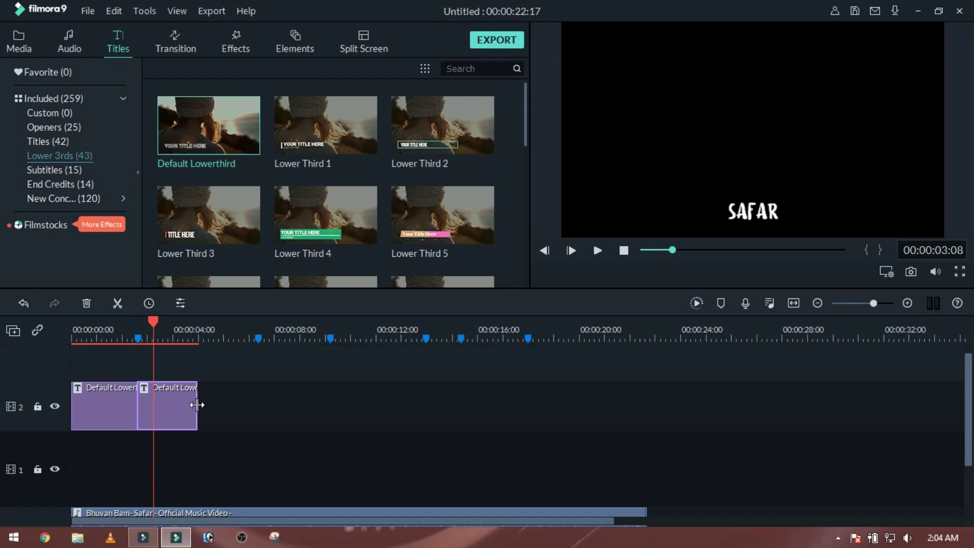
pyautogui.moveTo(197, 405); pyautogui.dragTo(257, 405)
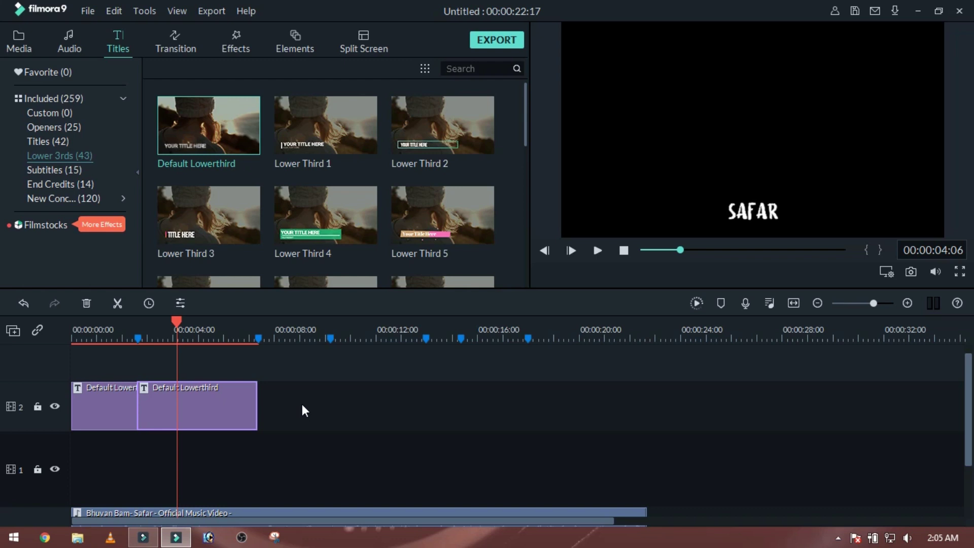
# - Change the second title's text to KEISA HAI YEH SAFAR
pyautogui.doubleClick(237, 406)
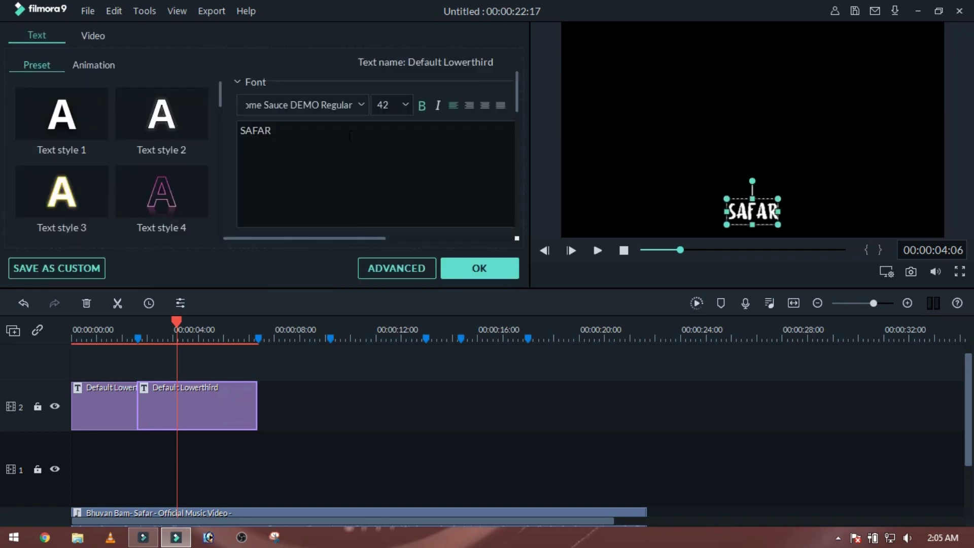
pyautogui.moveTo(327, 136); pyautogui.dragTo(218, 139)
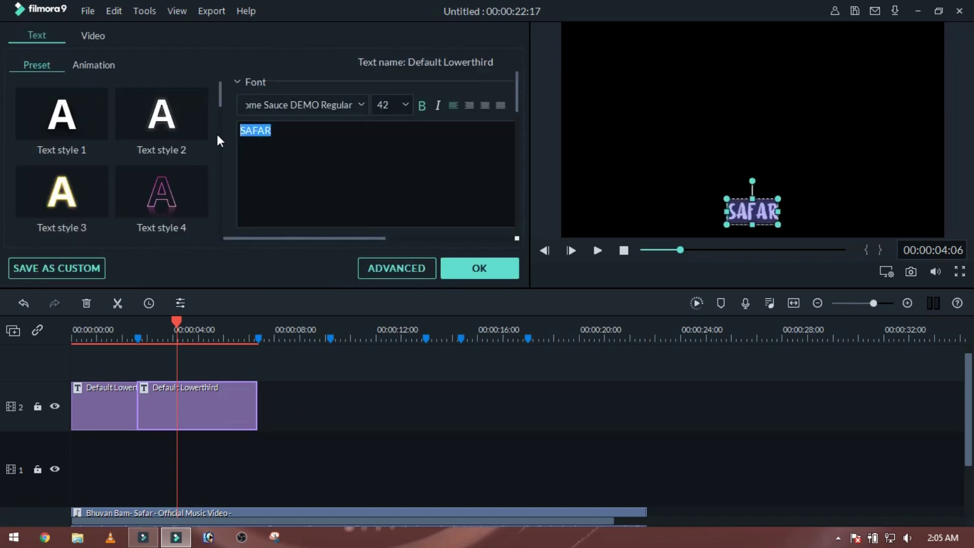
pyautogui.write('KEISA HAI YEH S')
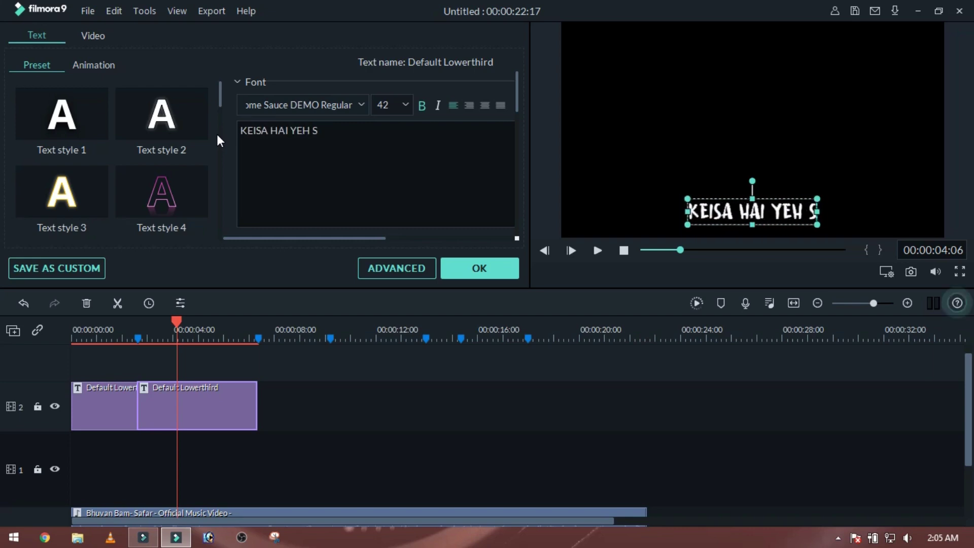
pyautogui.write('AFAR')
pyautogui.click(502, 268)
# - Paste a copy of the title at 00:00:07:09 on track 2 reading MANZILLON
pyautogui.rightClick(187, 401)
pyautogui.click(235, 191)
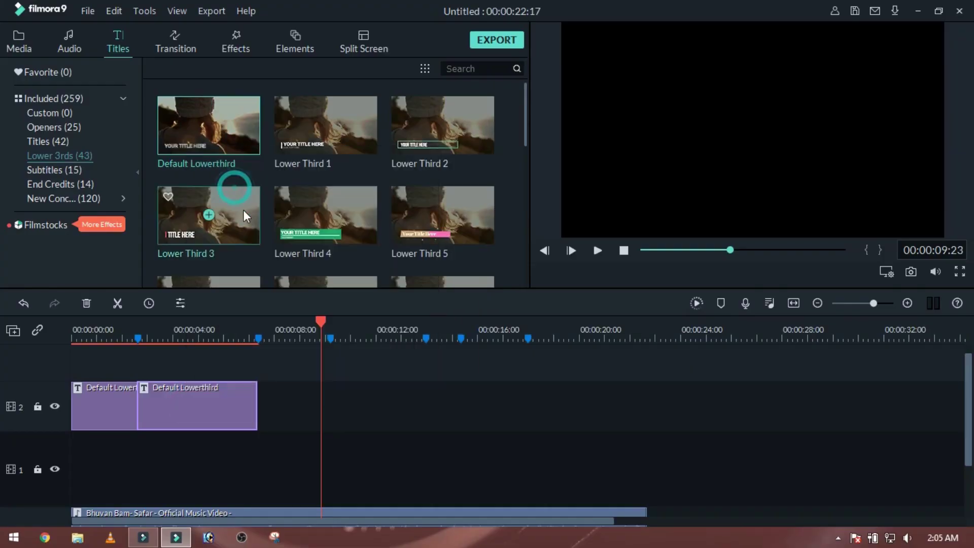
pyautogui.click(260, 342)
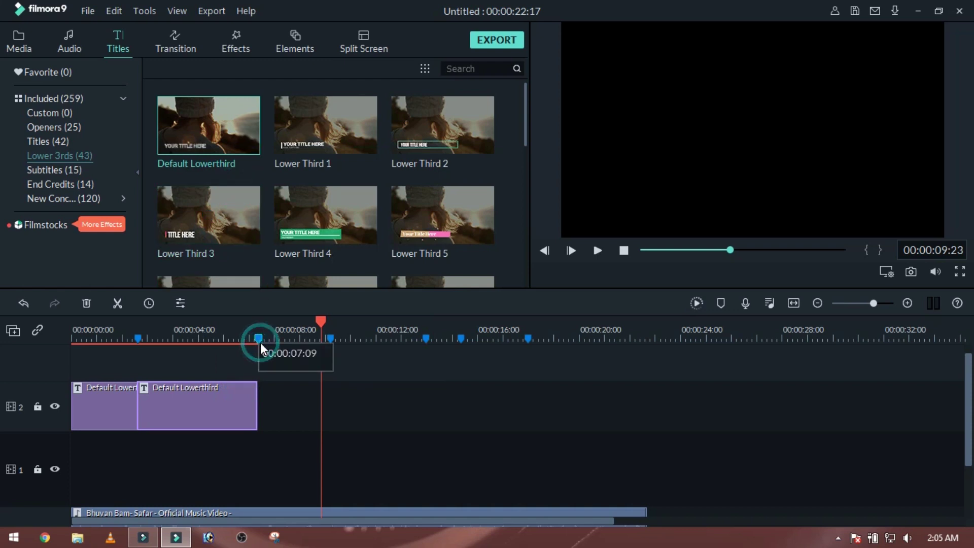
pyautogui.click(259, 340)
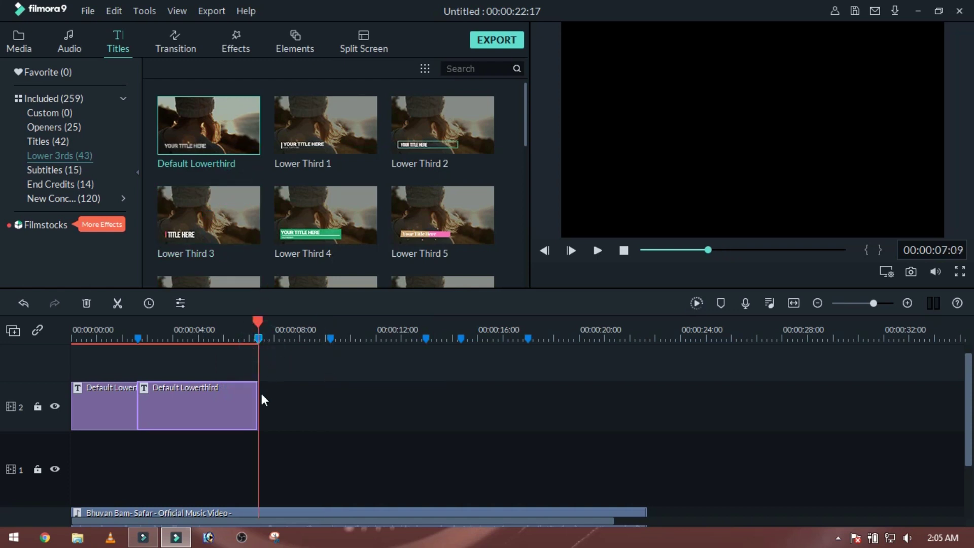
pyautogui.hotkey('ctrl', 'v')
pyautogui.moveTo(285, 473); pyautogui.dragTo(281, 418)
pyautogui.doubleClick(281, 418)
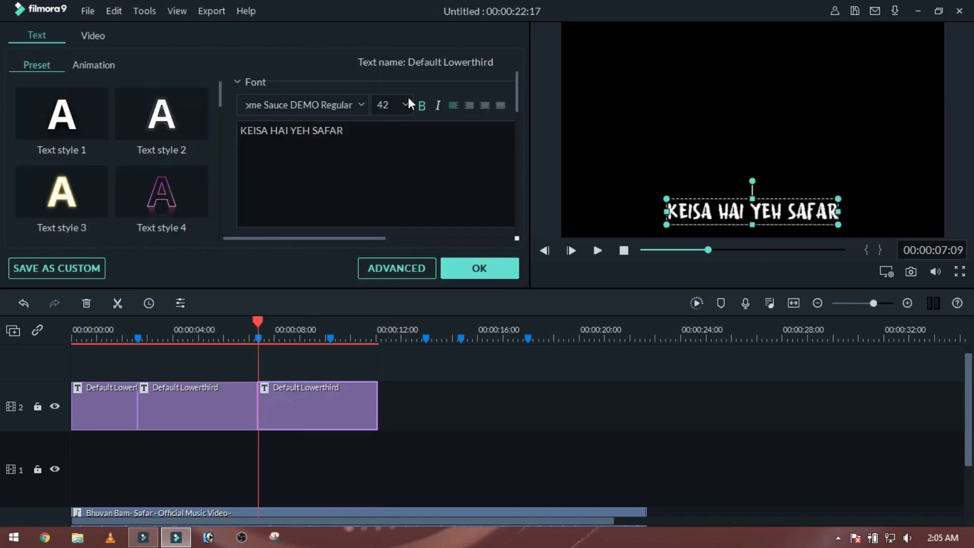
pyautogui.moveTo(319, 131); pyautogui.dragTo(348, 128)
pyautogui.tripleClick(340, 129)
pyautogui.write('MANZILLON...')
pyautogui.click(479, 269)
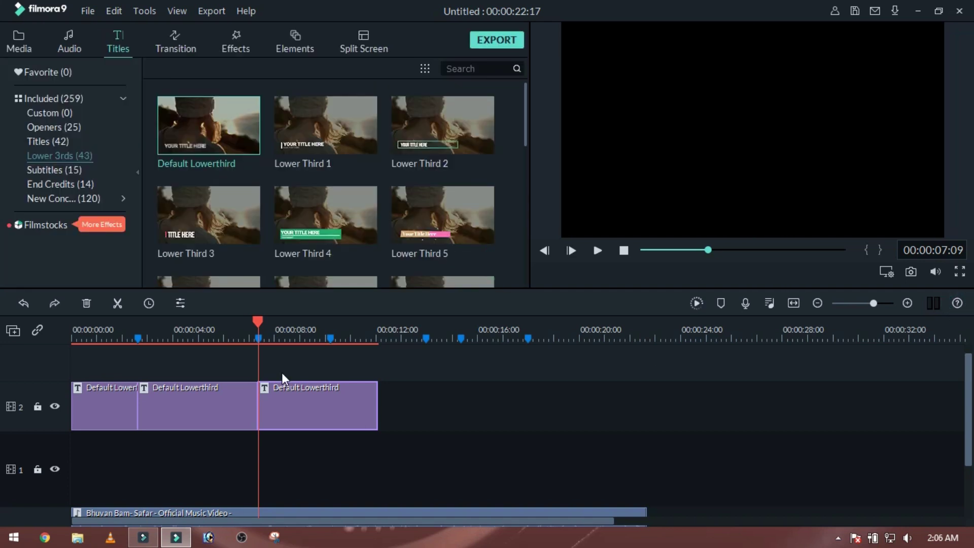
# - Split MANZILLON at the next beat, retitle the new piece KI NA HAI KOI KHABAR.., and lengthen it
pyautogui.press('space')
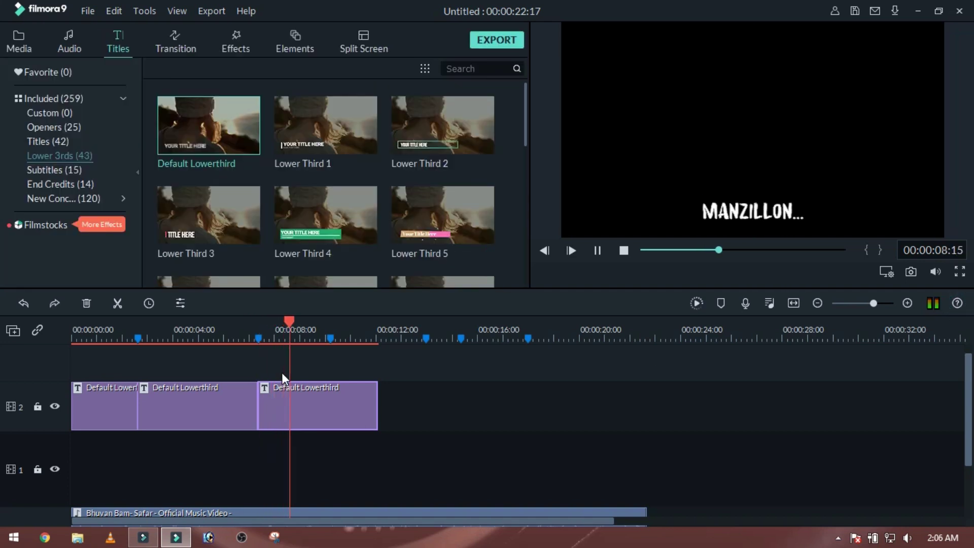
pyautogui.press('space')
pyautogui.click(315, 336)
pyautogui.click(331, 338)
pyautogui.hotkey('ctrl', 'b')
pyautogui.doubleClick(343, 396)
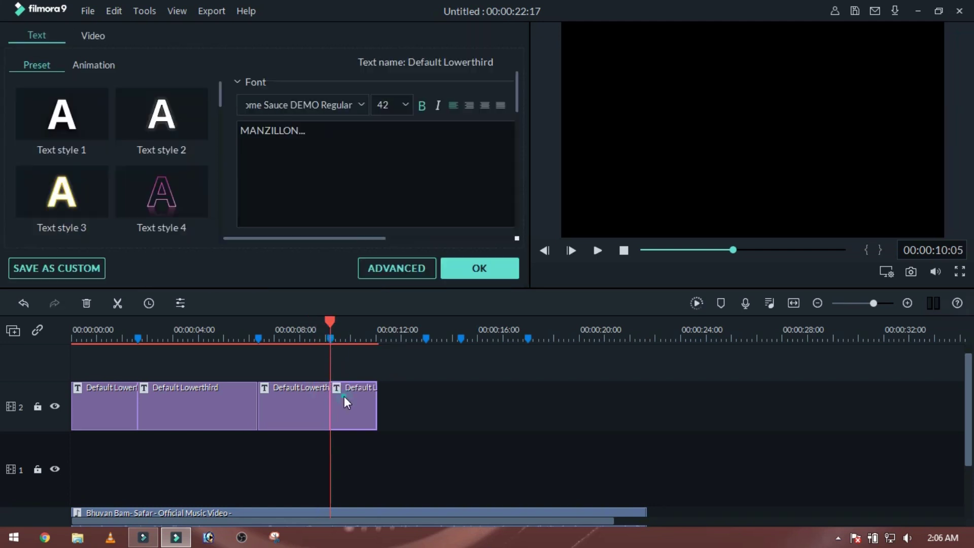
pyautogui.hotkey('ctrl', 'a')
pyautogui.write('KI NA HAI KOI KHABAR..')
pyautogui.click(480, 268)
pyautogui.moveTo(376, 388); pyautogui.dragTo(424, 388)
# - Paste another title copy and trim its text to just SAFAR
pyautogui.press('space')
pyautogui.press('space')
pyautogui.hotkey('ctrl', 'v')
pyautogui.doubleClick(483, 409)
pyautogui.moveTo(315, 130); pyautogui.dragTo(246, 133)
pyautogui.press('BackSpace')
pyautogui.click(480, 268)
# - Split at 18:00, retitle the last piece KEISA HAI Y SAFAR, and extend it to 22:17
pyautogui.click(528, 335)
pyautogui.hotkey('ctrl', 'b')
pyautogui.doubleClick(534, 395)
pyautogui.write('KEISA')
pyautogui.hotkey('ctrl', 'z')
pyautogui.click(480, 268)
pyautogui.moveTo(580, 406); pyautogui.dragTo(646, 406)
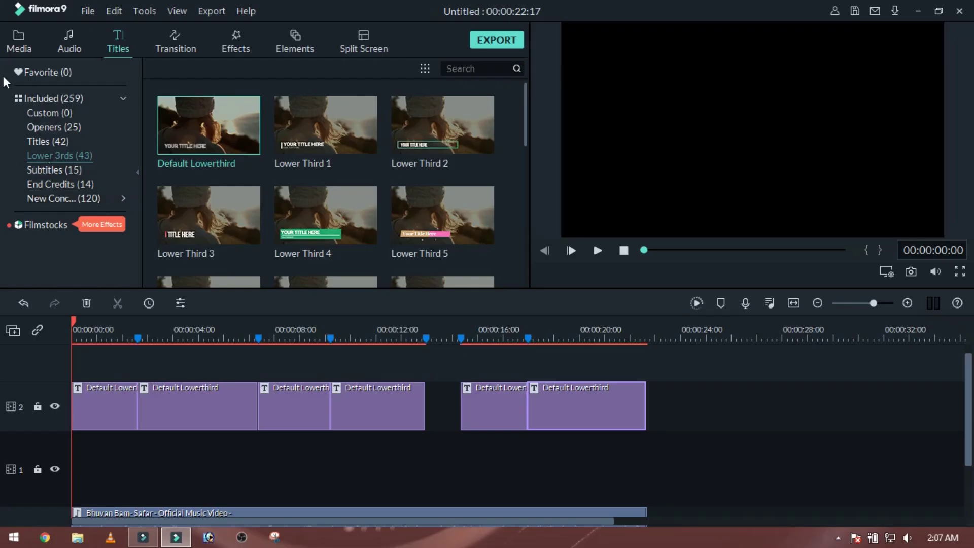
# - Place hiker-1149898_1920 at the start of track 1, stretch it to about 00:00:22, and preview
pyautogui.click(21, 42)
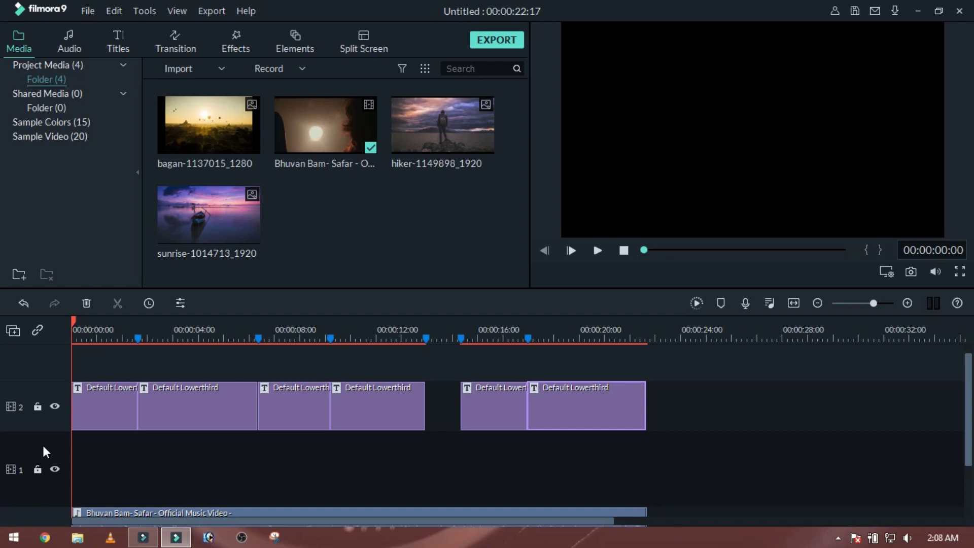
pyautogui.moveTo(239, 256)
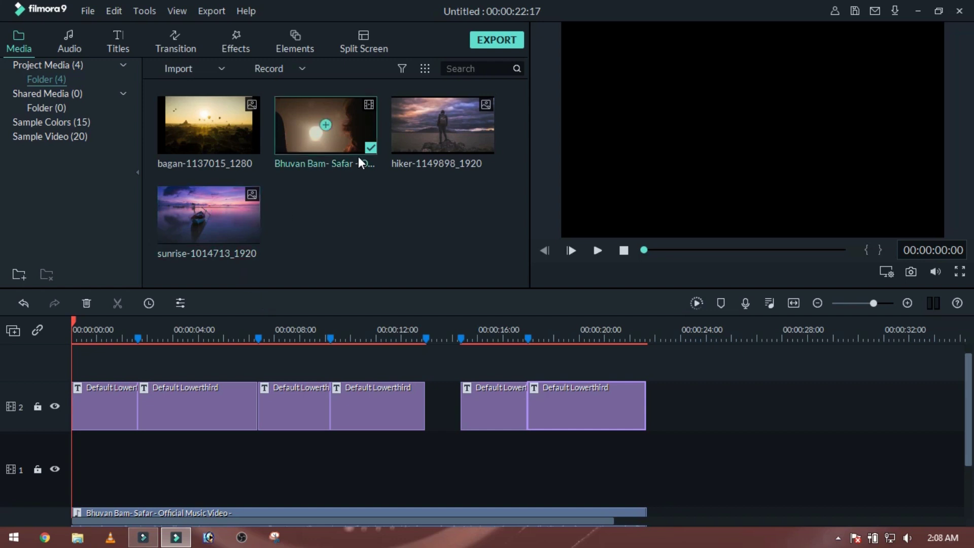
pyautogui.moveTo(404, 150)
pyautogui.moveTo(406, 144); pyautogui.dragTo(78, 459)
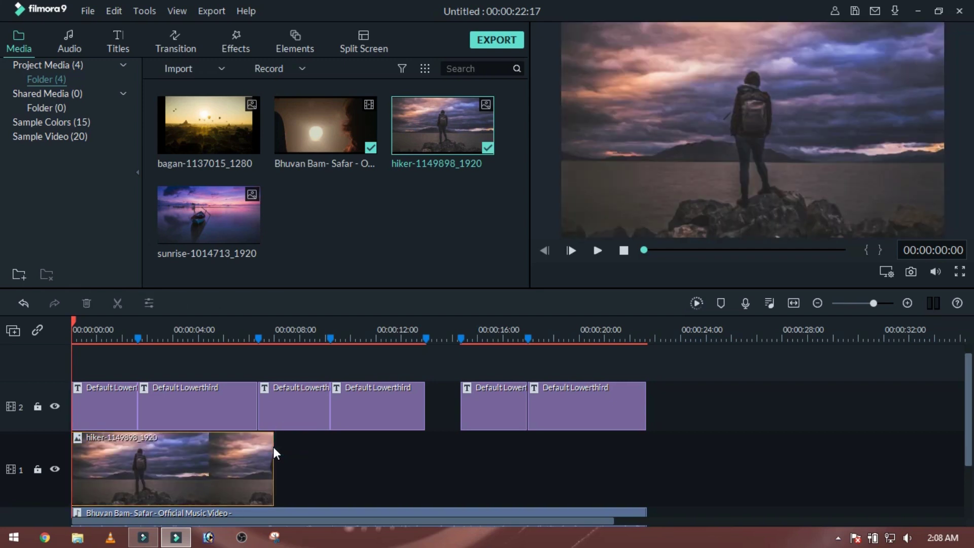
pyautogui.click(254, 457)
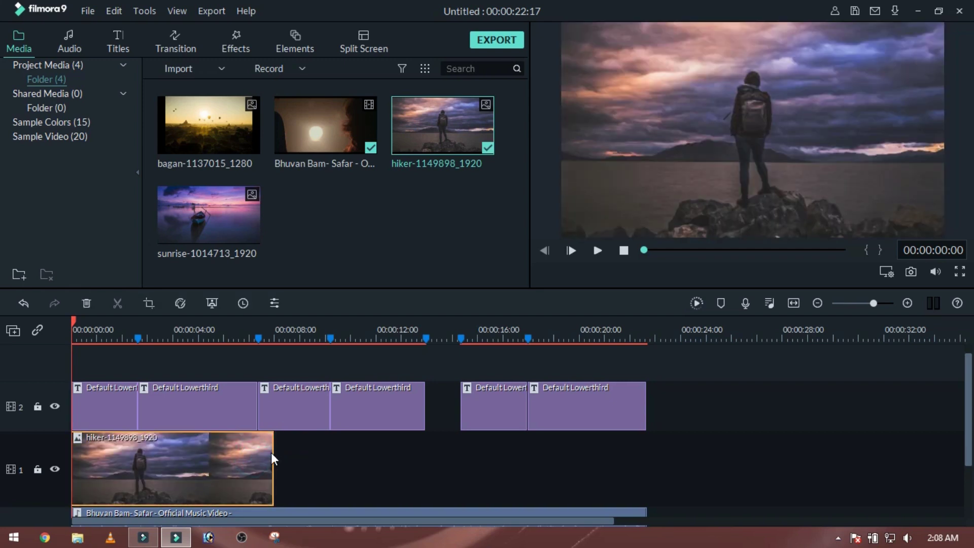
pyautogui.moveTo(274, 454); pyautogui.dragTo(644, 460)
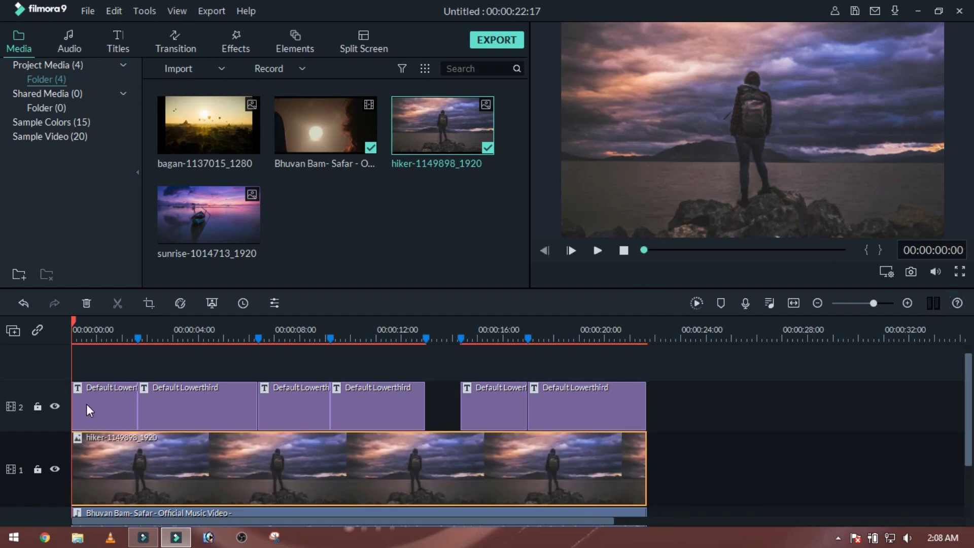
pyautogui.press('space')
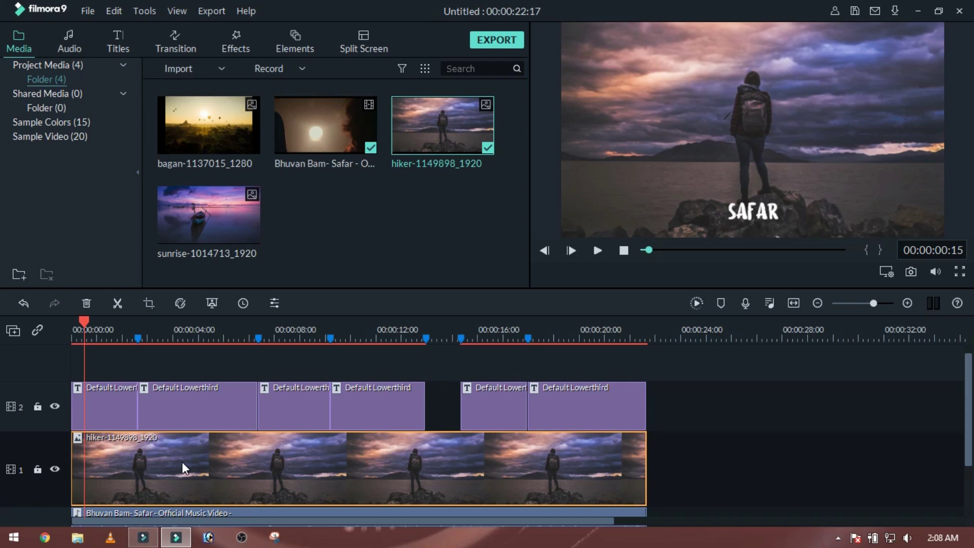
# - Search effects for BLUR and apply Square Blur to the hiker clip
pyautogui.click(235, 41)
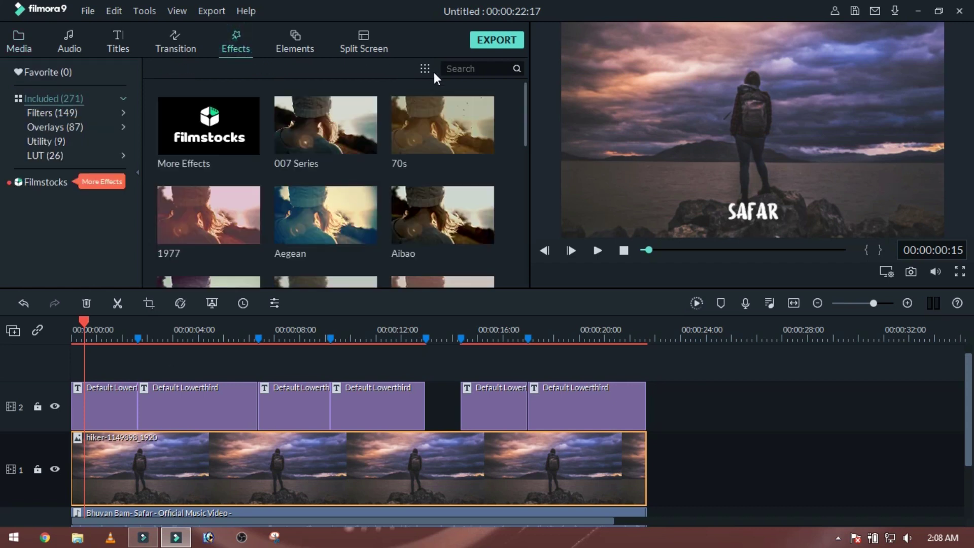
pyautogui.write('BLUR')
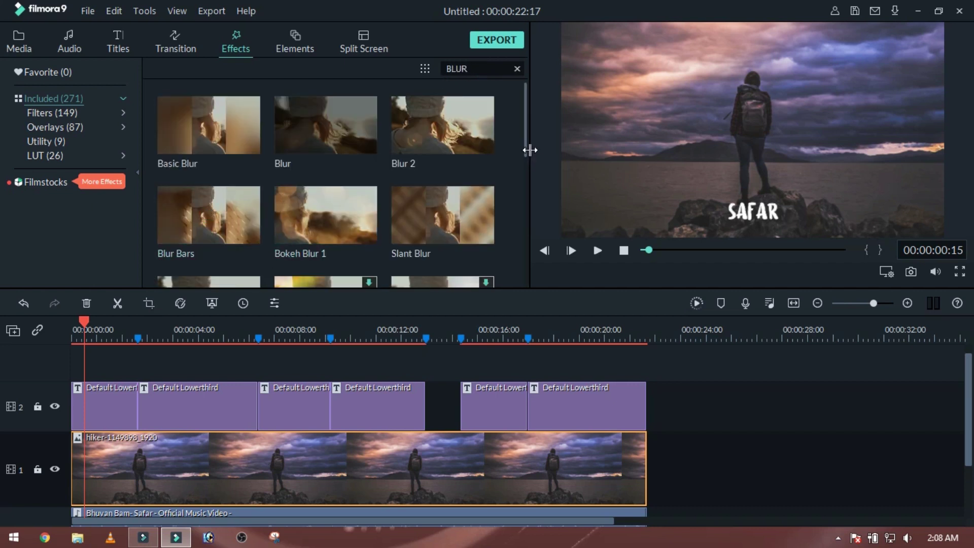
pyautogui.click(527, 146)
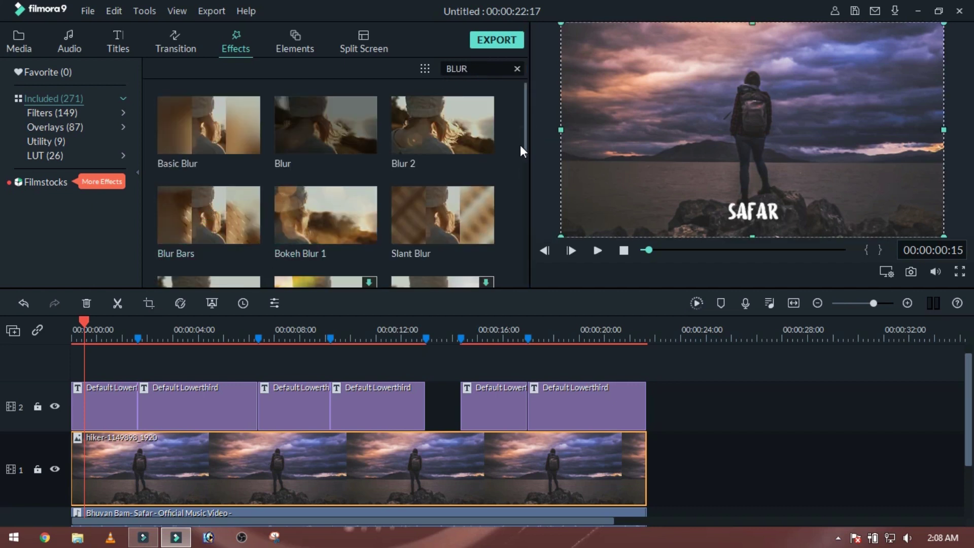
pyautogui.scroll(-2, 528, 157)
pyautogui.scroll(-4, 517, 257)
pyautogui.scroll(3, 517, 222)
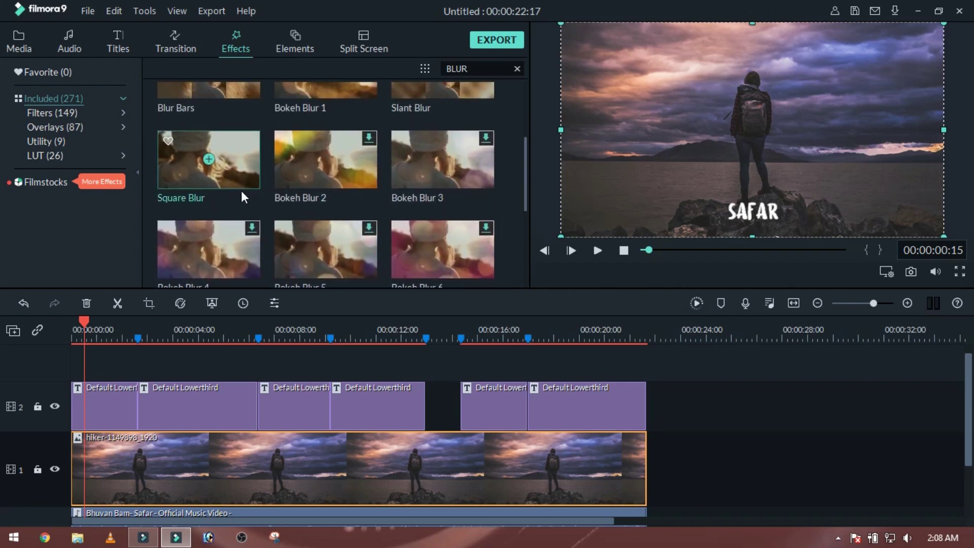
pyautogui.moveTo(232, 193); pyautogui.dragTo(90, 463)
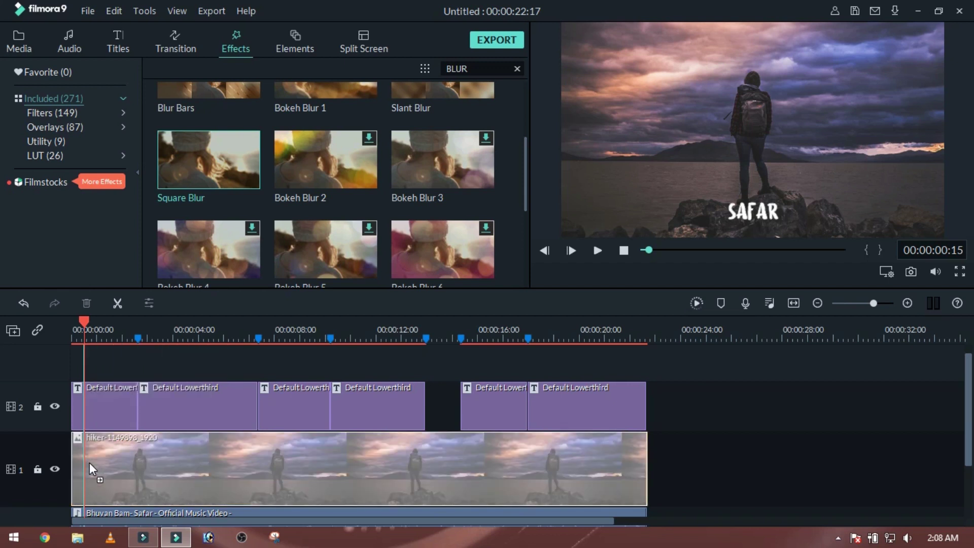
pyautogui.moveTo(89, 463); pyautogui.dragTo(89, 462)
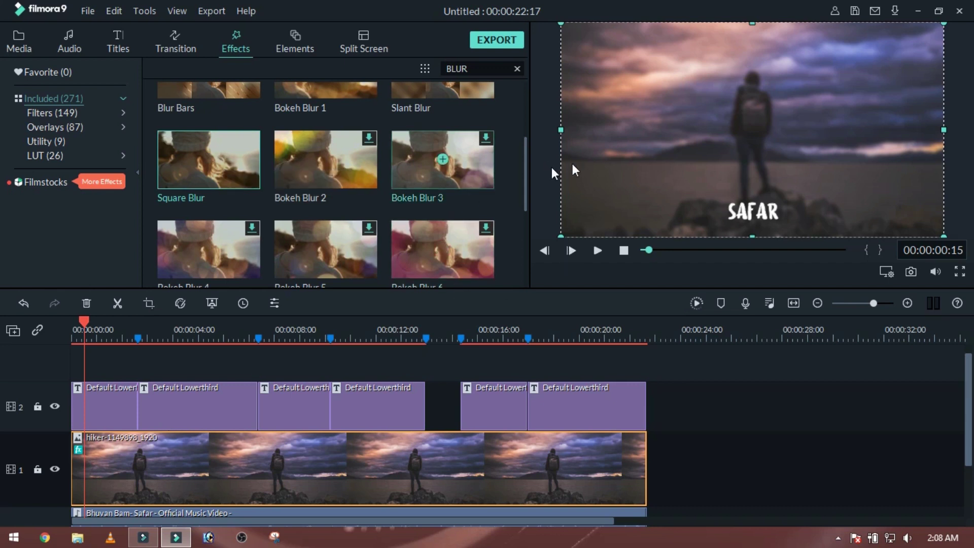
pyautogui.moveTo(525, 183); pyautogui.dragTo(522, 223)
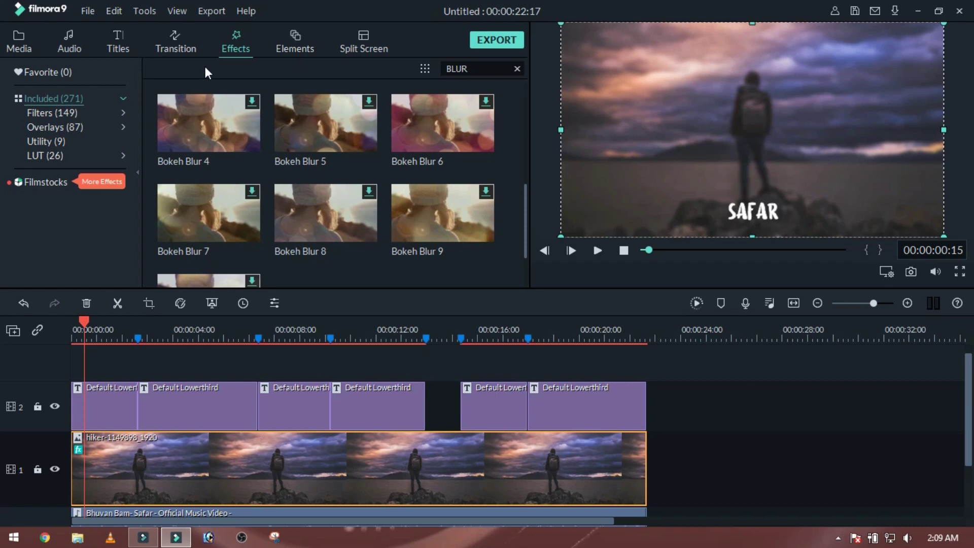
# - Stop playback, export the project as MP4 named SAFAR to the Desktop, then close Filmora9
pyautogui.click(25, 51)
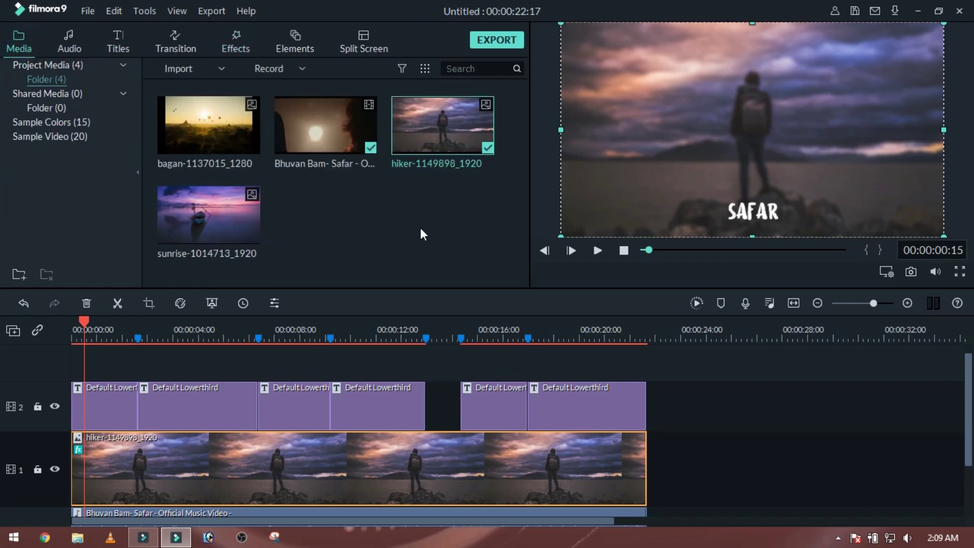
pyautogui.click(619, 251)
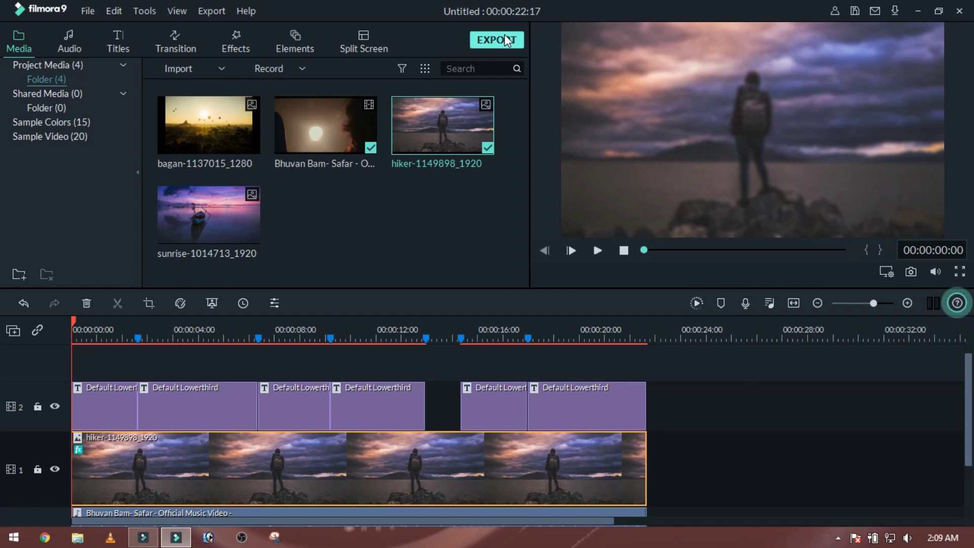
pyautogui.click(506, 41)
pyautogui.click(732, 384)
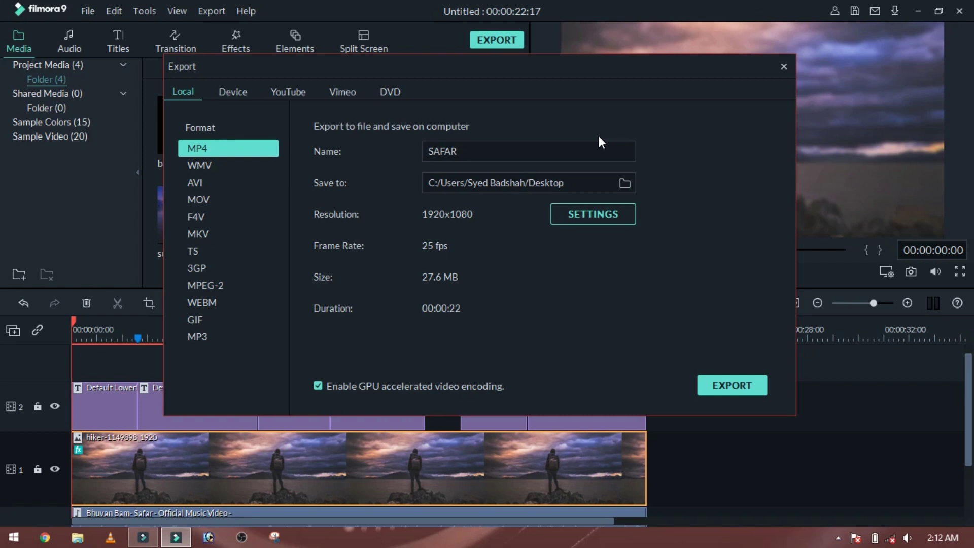
pyautogui.click(783, 67)
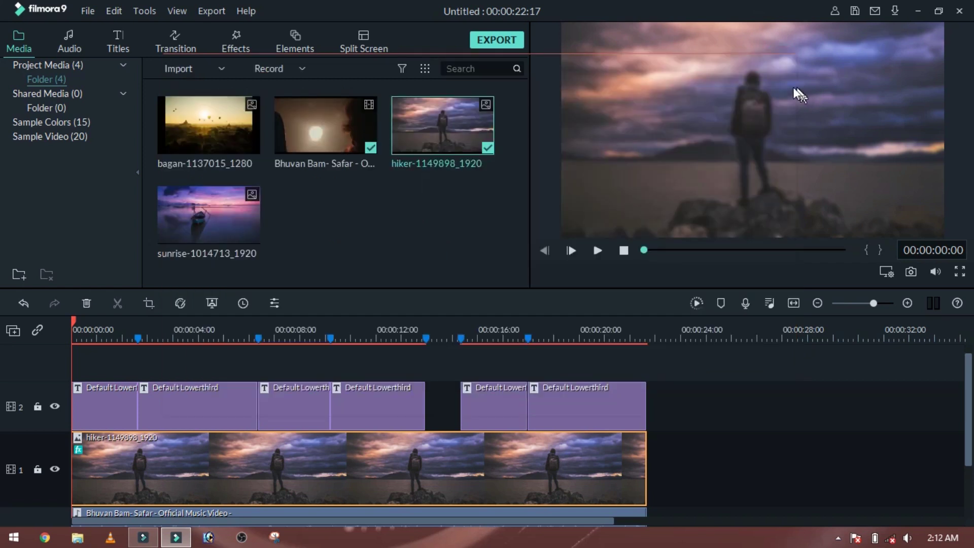
pyautogui.click(960, 11)
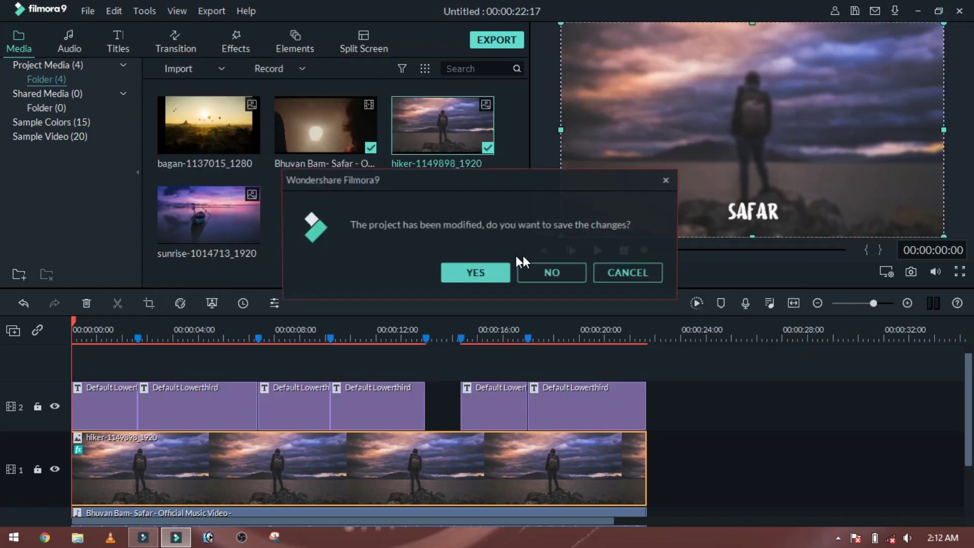
# - Choose NO at Filmora's prompt to discard the unsaved project changes
pyautogui.click(531, 276)
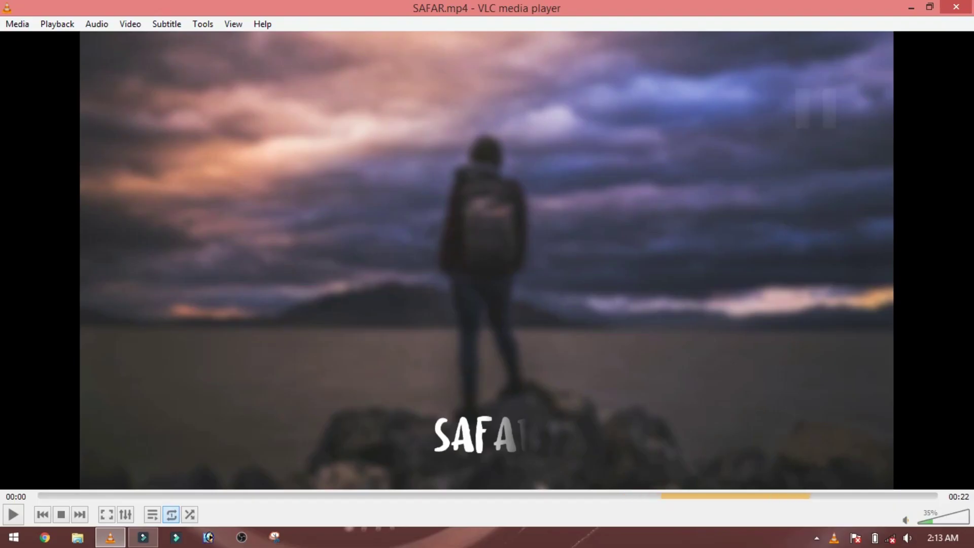